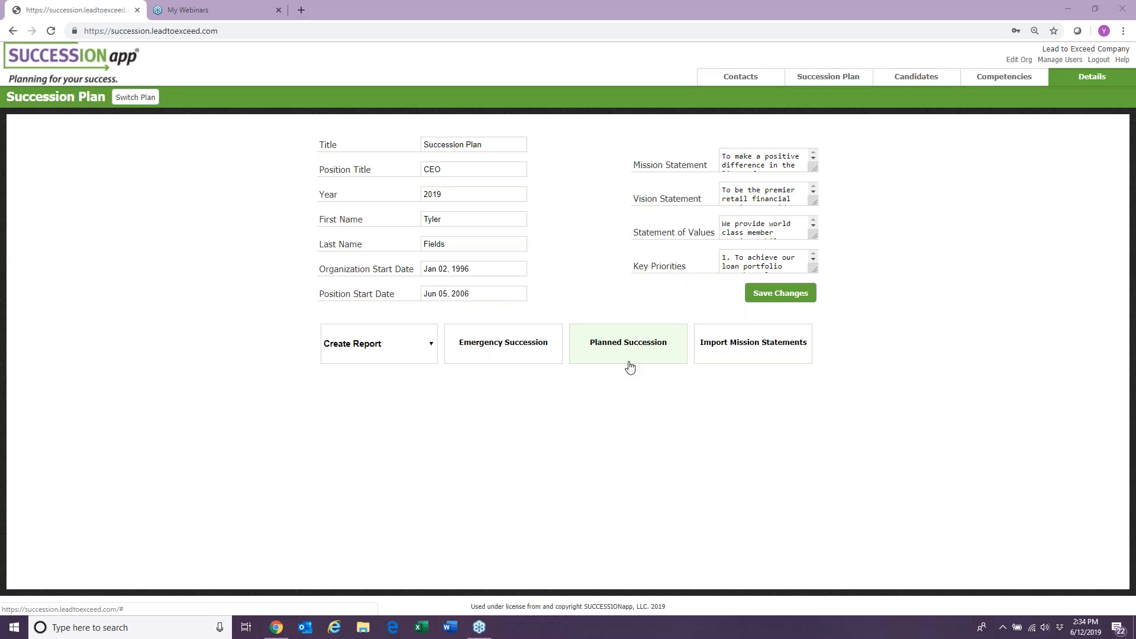
Open the Emergency Succession process, review the board's action text, and close it.
{"action": "left_click", "coordinate": [524, 358]}
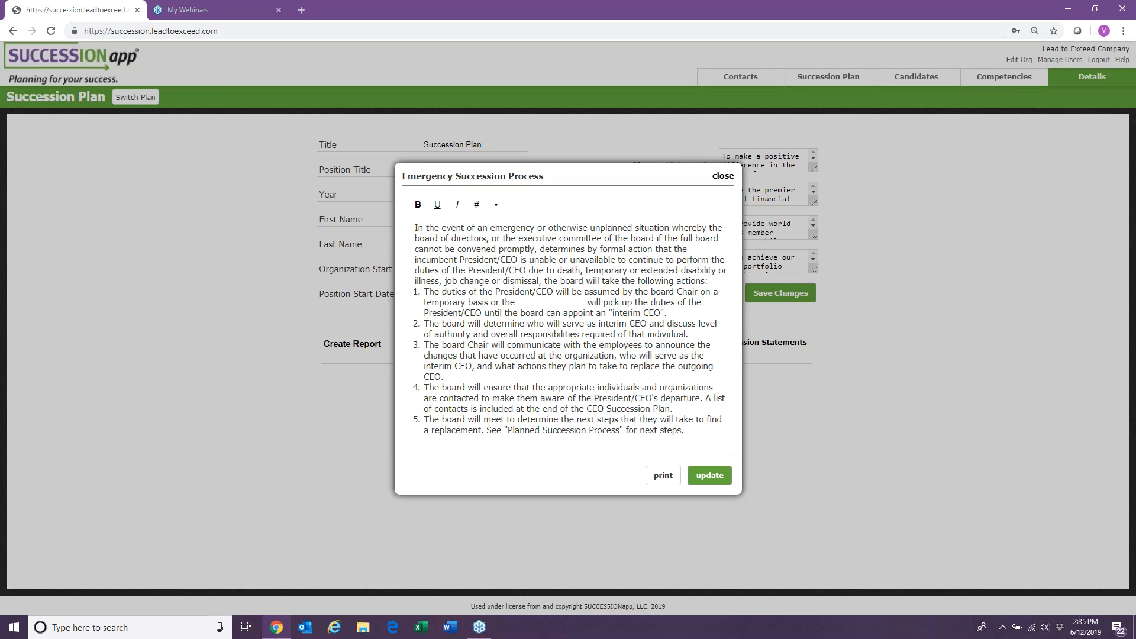
{"action": "left_click_drag", "start_coordinate": [614, 324], "coordinate": [479, 260]}
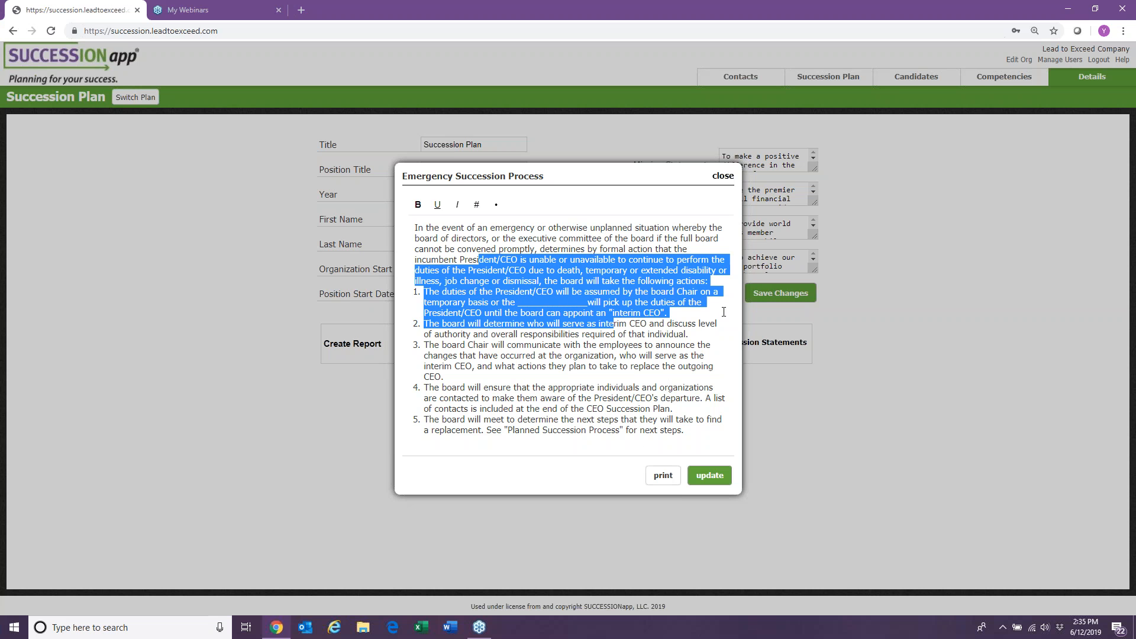
{"action": "left_click", "coordinate": [723, 176]}
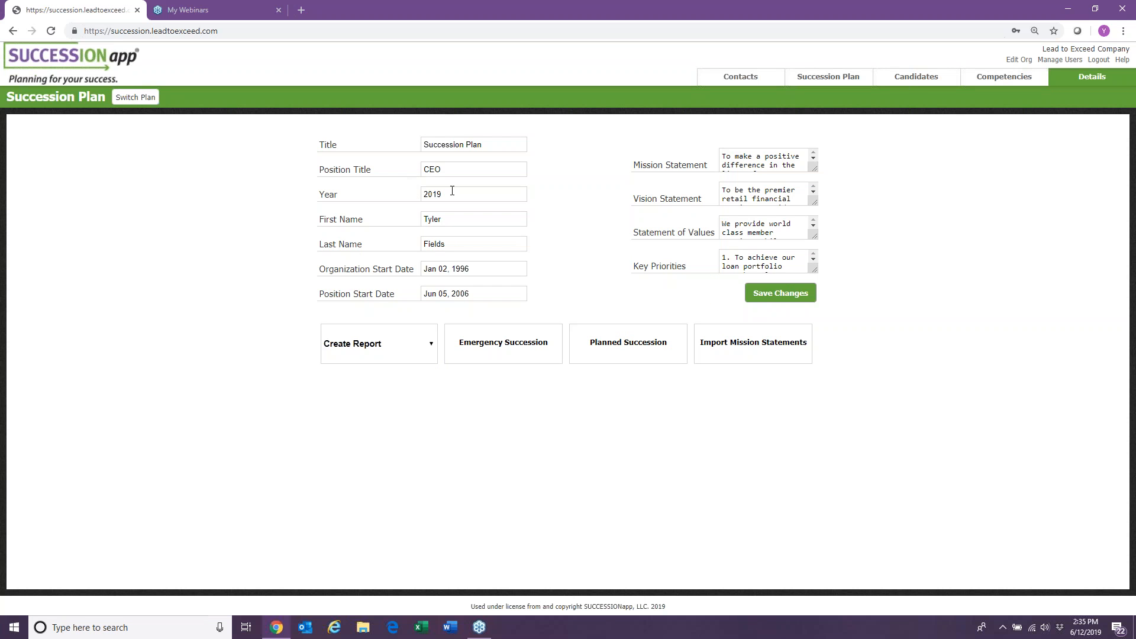
Open the plan's competencies, review the list of suggested competencies, and close it without creating any.
{"action": "left_click", "coordinate": [1022, 86]}
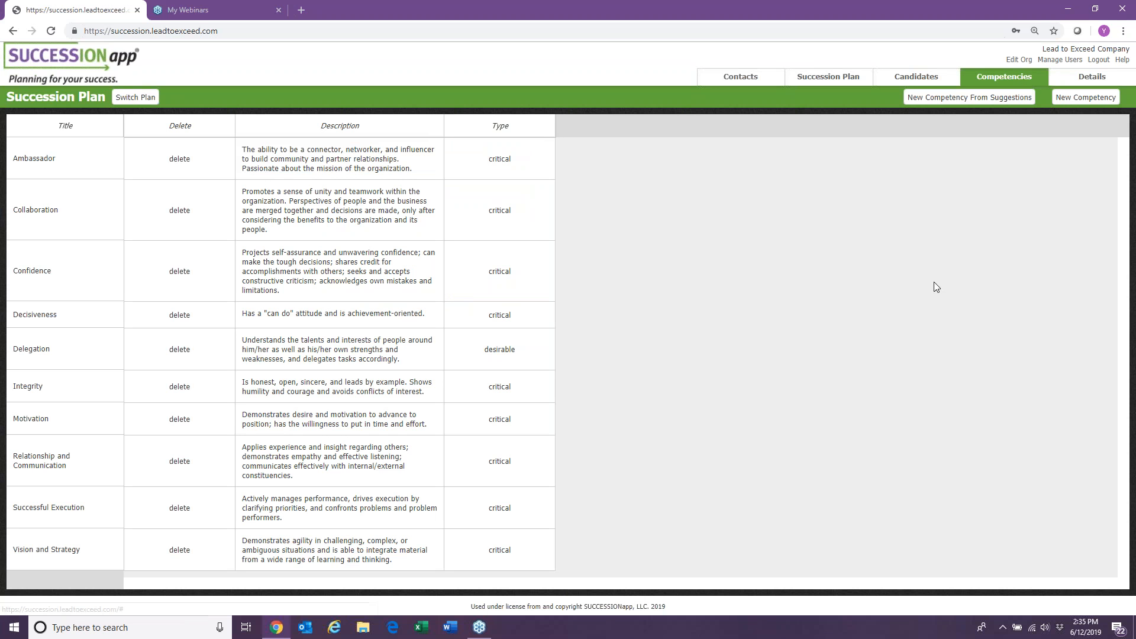
{"action": "left_click", "coordinate": [971, 98]}
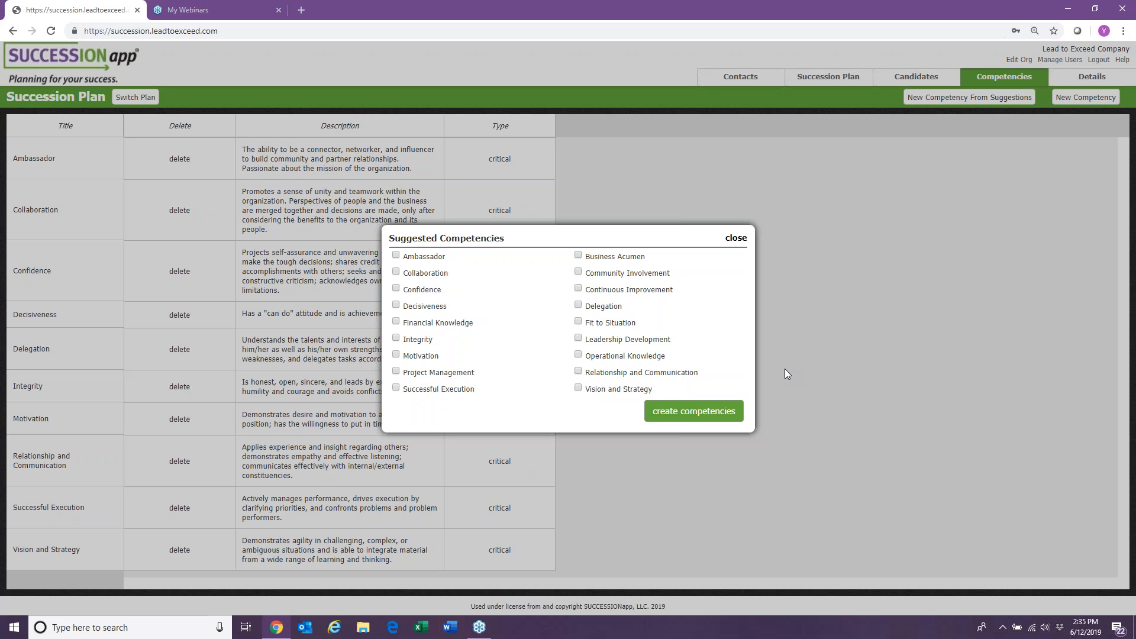
{"action": "left_click", "coordinate": [744, 240]}
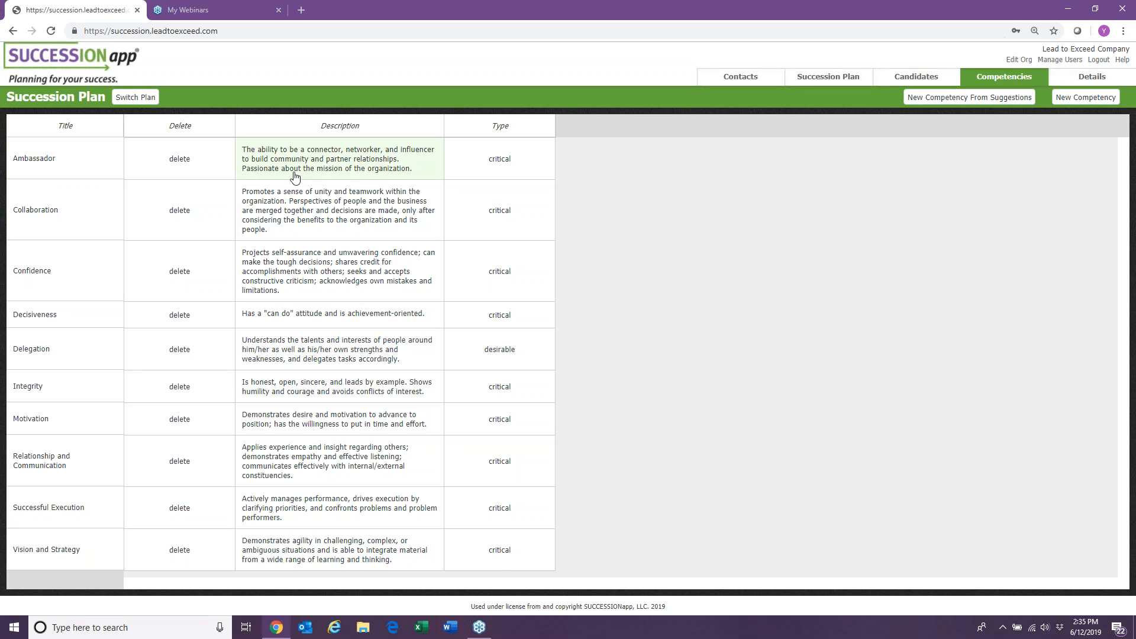
Check the Ambassador competency's type options, keeping it critical, and open its title for editing without changing it.
{"action": "left_click", "coordinate": [501, 169]}
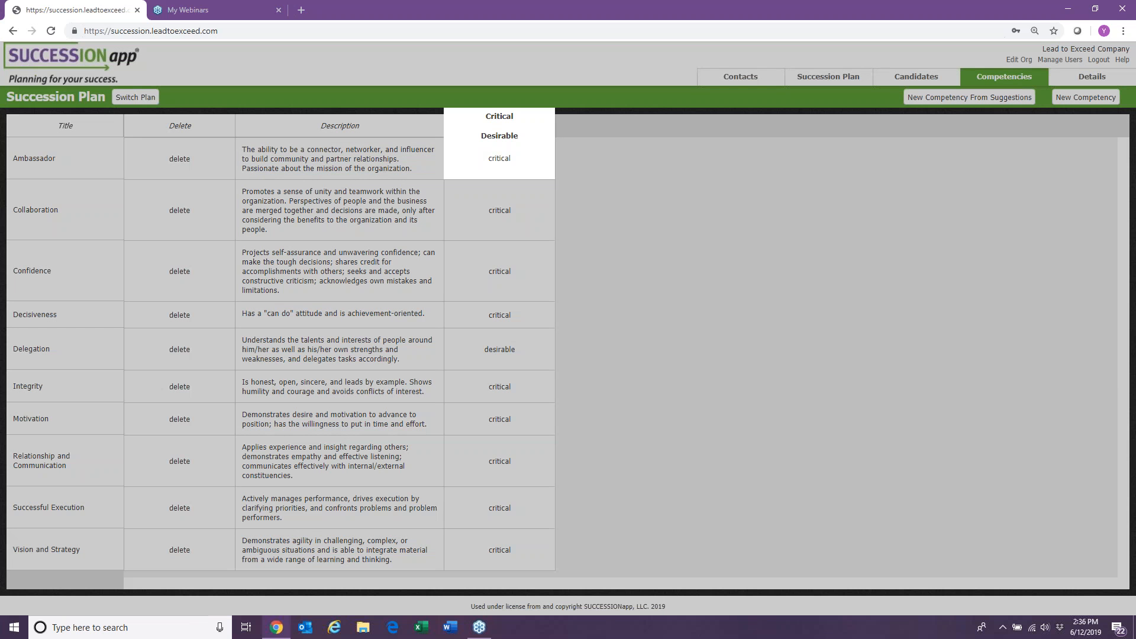
{"action": "left_click", "coordinate": [506, 123]}
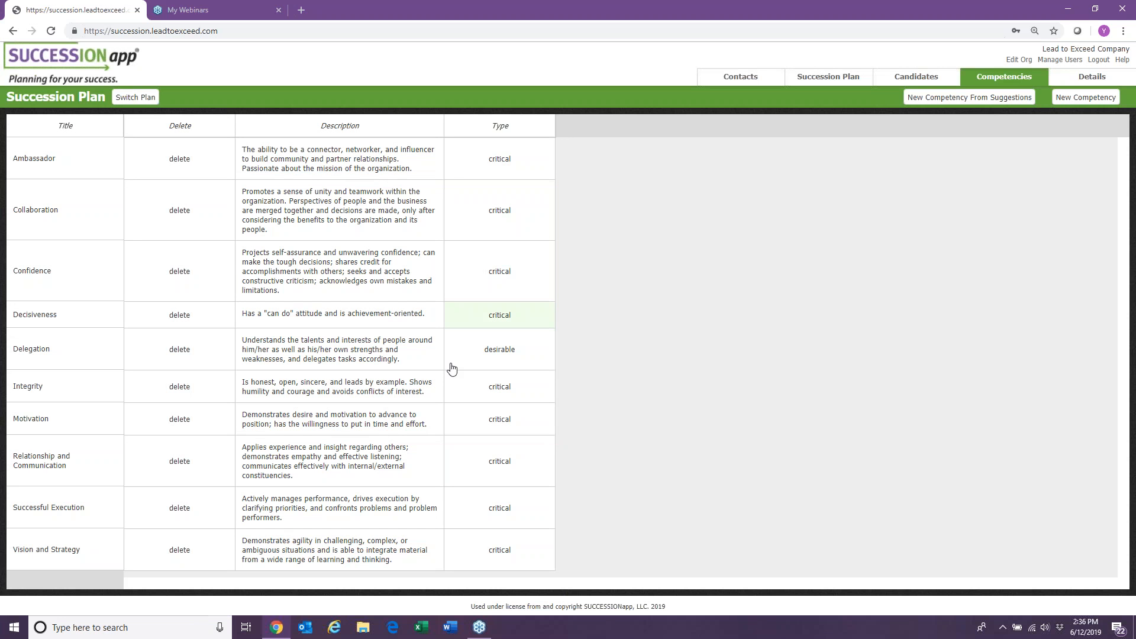
{"action": "left_click", "coordinate": [71, 152]}
{"action": "mouse_move", "coordinate": [60, 146]}
{"action": "left_mouse_down"}
{"action": "mouse_move", "coordinate": [5, 146]}
{"action": "mouse_move", "coordinate": [66, 155]}
{"action": "left_mouse_up"}
{"action": "left_click", "coordinate": [11, 262]}
{"action": "left_click", "coordinate": [40, 163]}
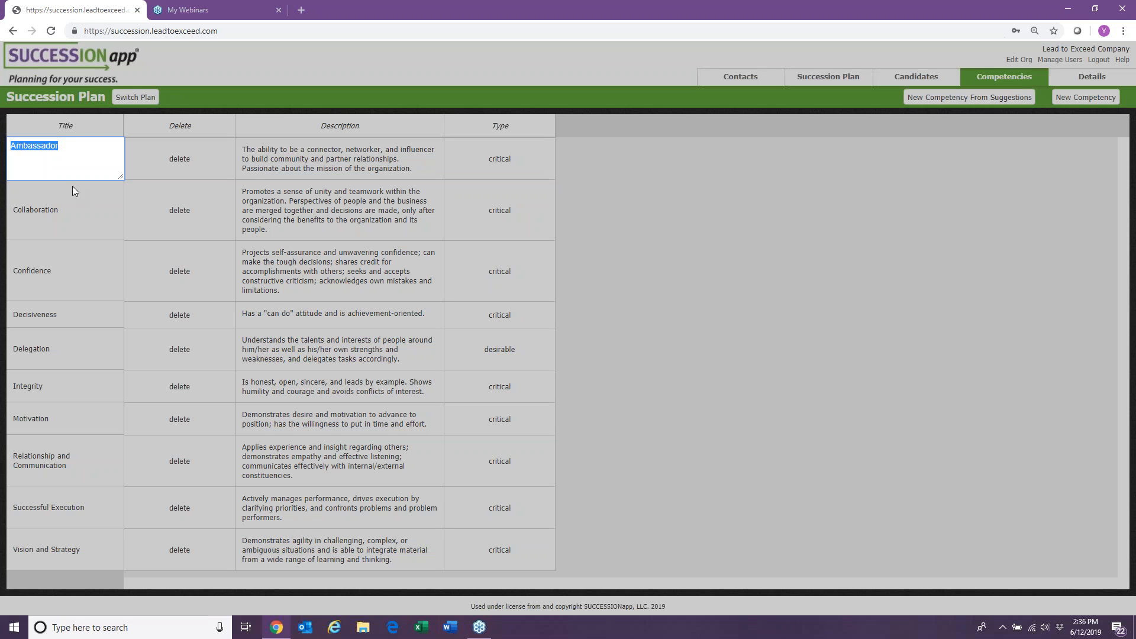
{"action": "left_click", "coordinate": [323, 171]}
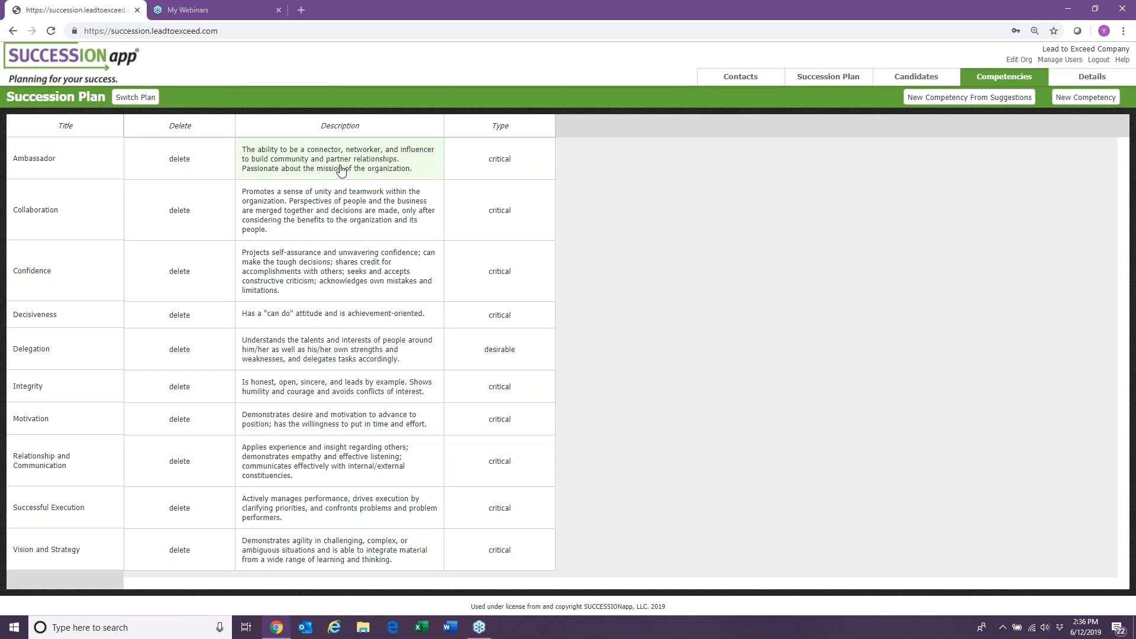
Open the Ambassador and Collaboration descriptions for editing and leave both without changing the text.
{"action": "left_click", "coordinate": [341, 167]}
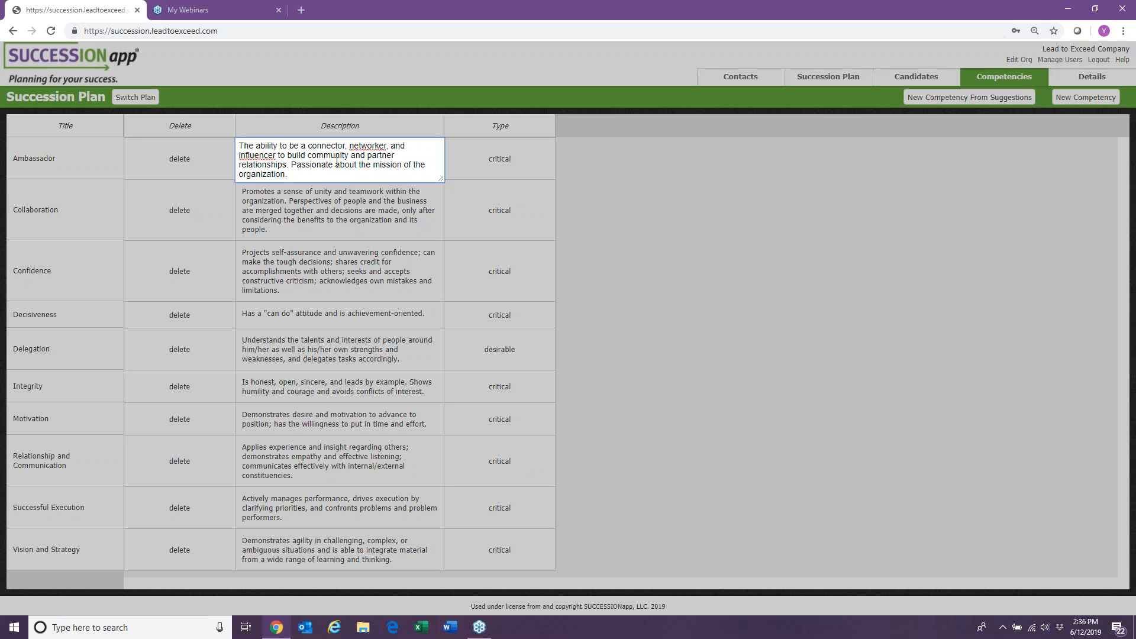
{"action": "left_click", "coordinate": [351, 201]}
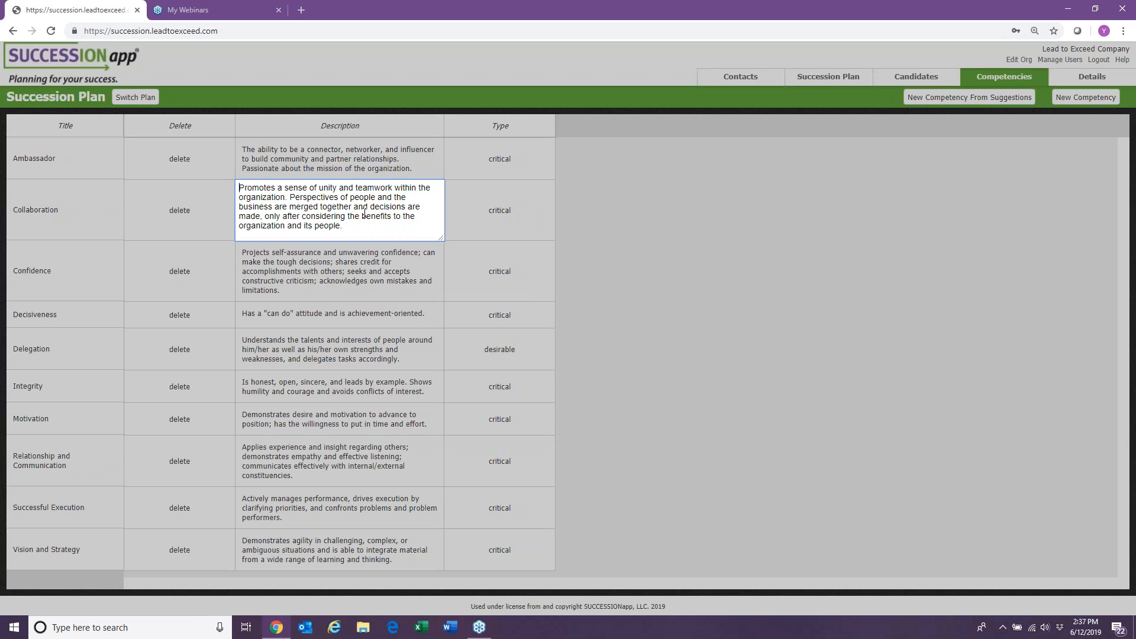
{"action": "left_click", "coordinate": [696, 244]}
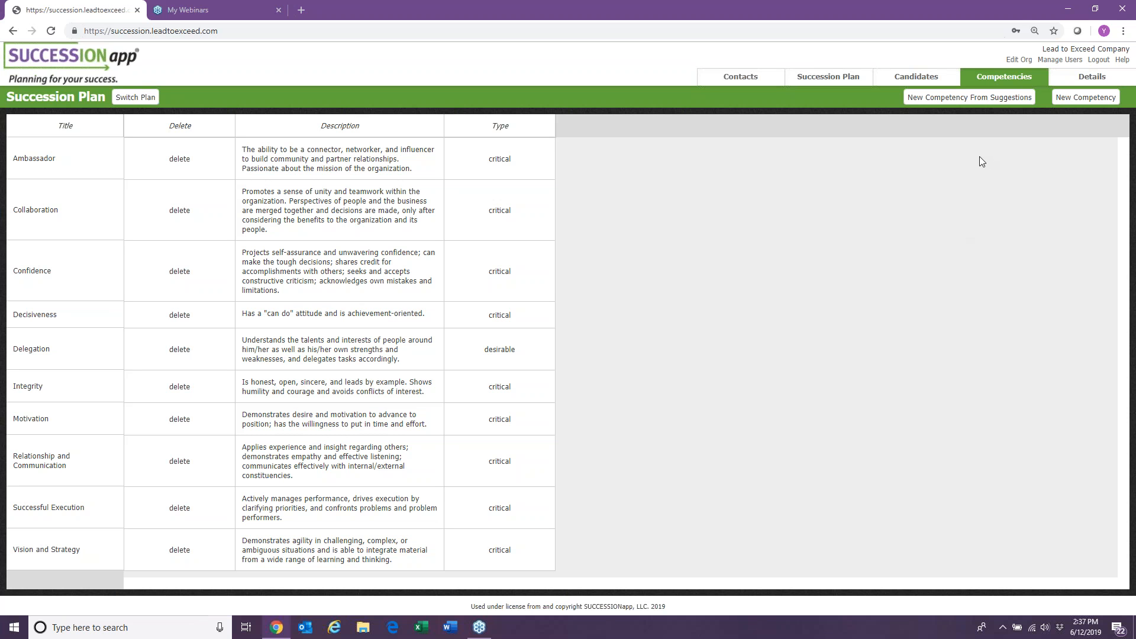
Add a new blank competency and open its title and description for editing without entering any text.
{"action": "left_click", "coordinate": [1070, 102]}
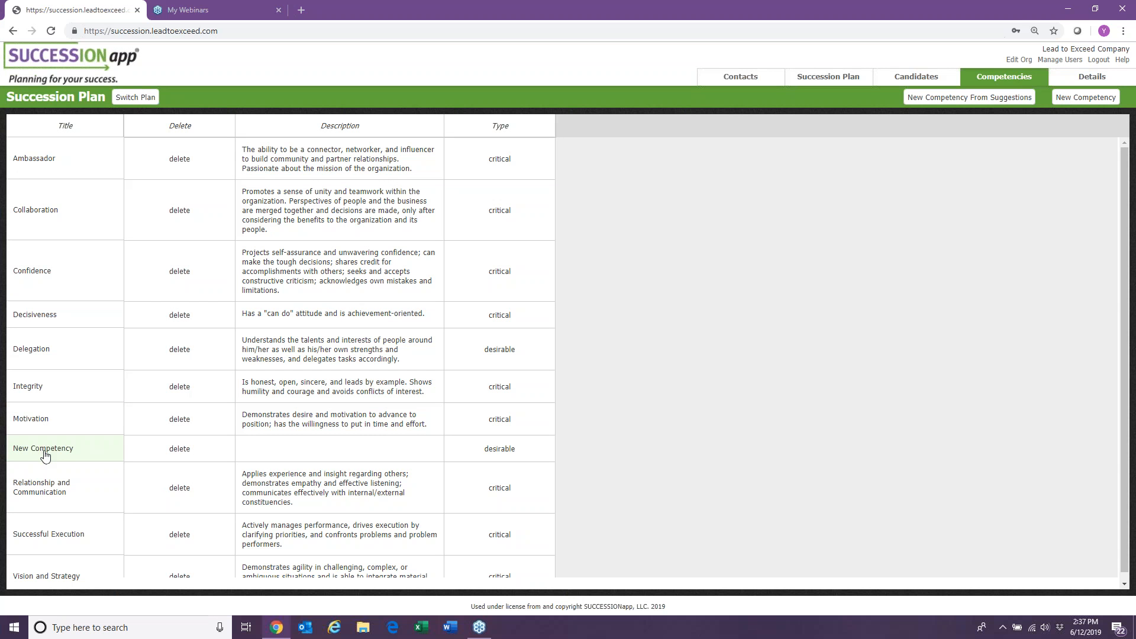
{"action": "left_click", "coordinate": [55, 459]}
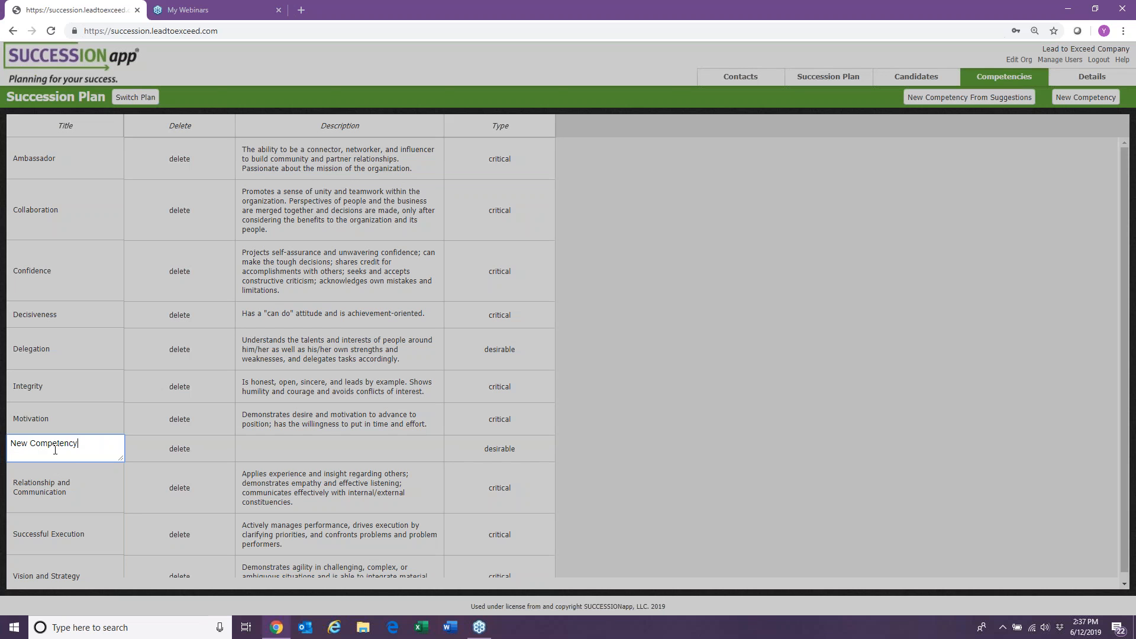
{"action": "mouse_move", "coordinate": [79, 444]}
{"action": "left_mouse_down"}
{"action": "mouse_move", "coordinate": [7, 447]}
{"action": "mouse_move", "coordinate": [86, 446]}
{"action": "left_mouse_up"}
{"action": "left_click", "coordinate": [11, 448]}
{"action": "left_click", "coordinate": [290, 448]}
{"action": "left_click", "coordinate": [292, 452]}
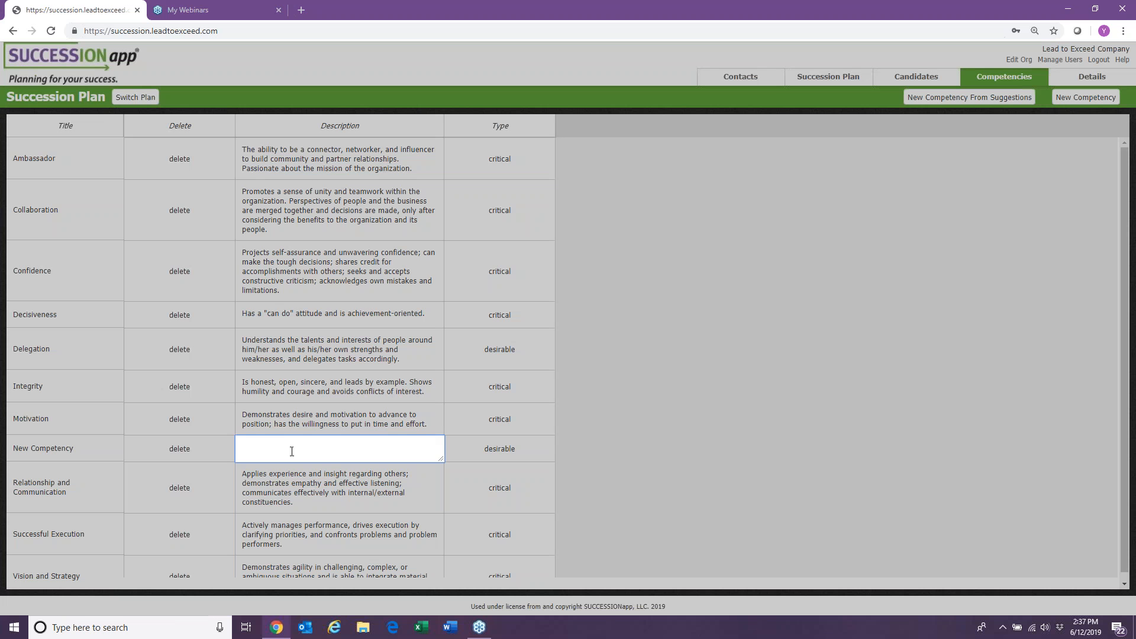
Check the new competency's type options, Critical and Desirable, and delete that competency from the list.
{"action": "left_click", "coordinate": [490, 448]}
{"action": "left_click", "coordinate": [490, 449]}
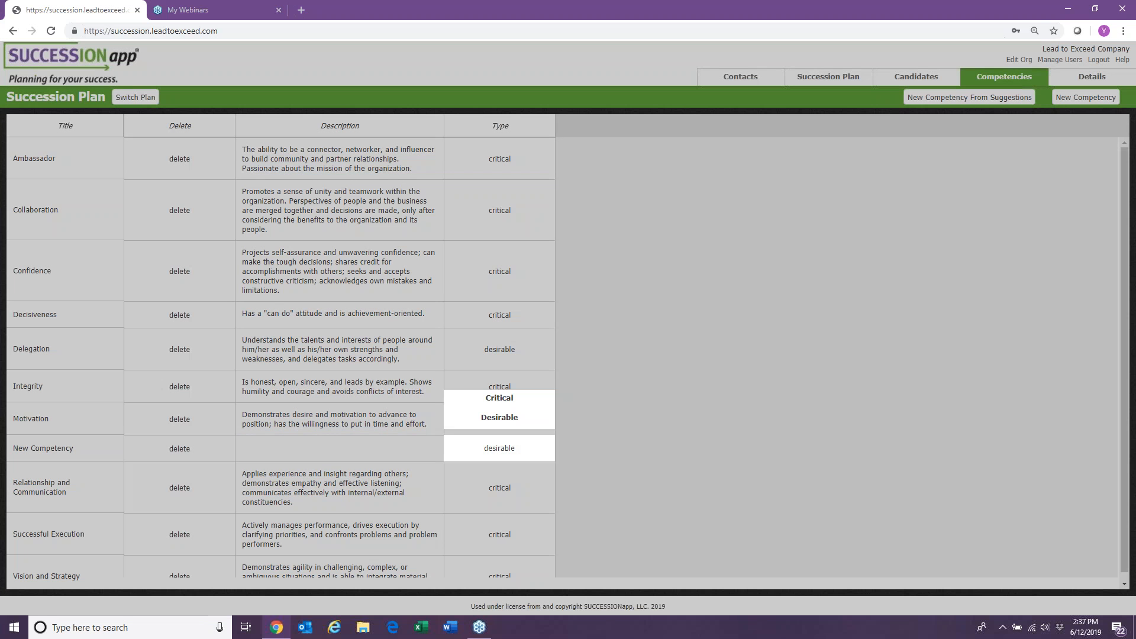
{"action": "left_click", "coordinate": [490, 449]}
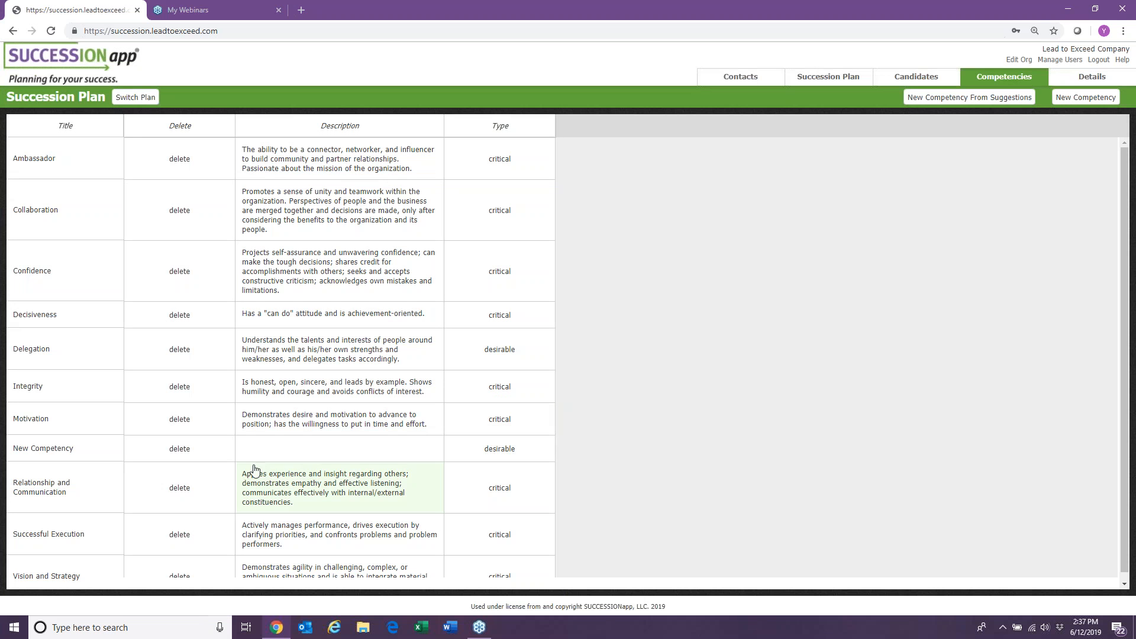
{"action": "left_click", "coordinate": [179, 449]}
{"action": "left_click", "coordinate": [537, 346]}
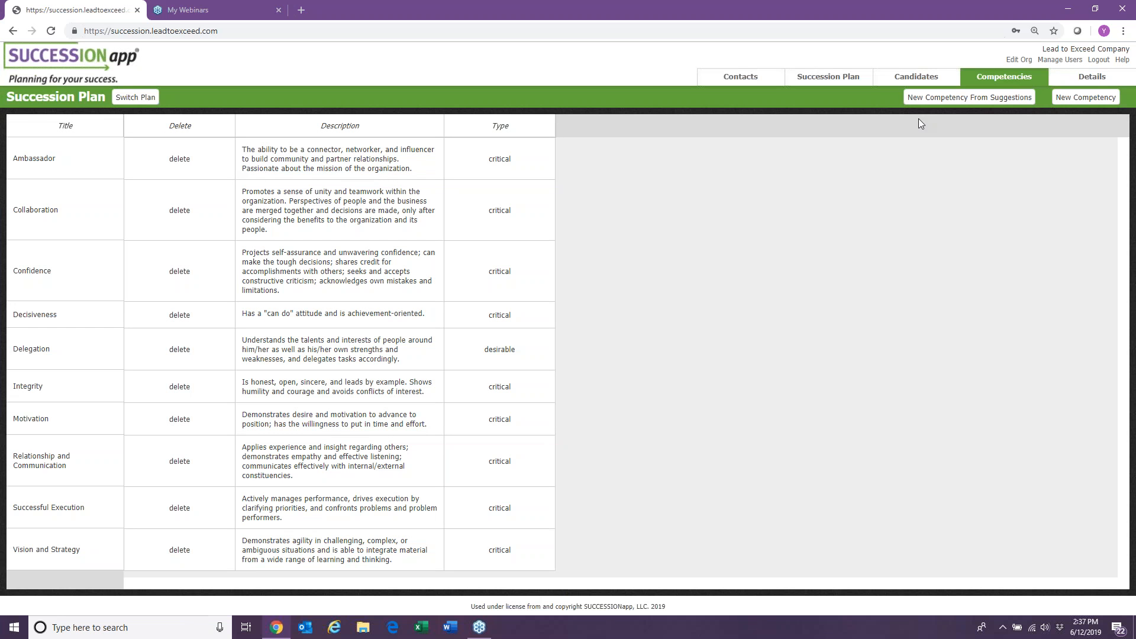
Go to the plan's candidates, look at the form for a new or potential candidate, and close it without creating one.
{"action": "left_click", "coordinate": [914, 81]}
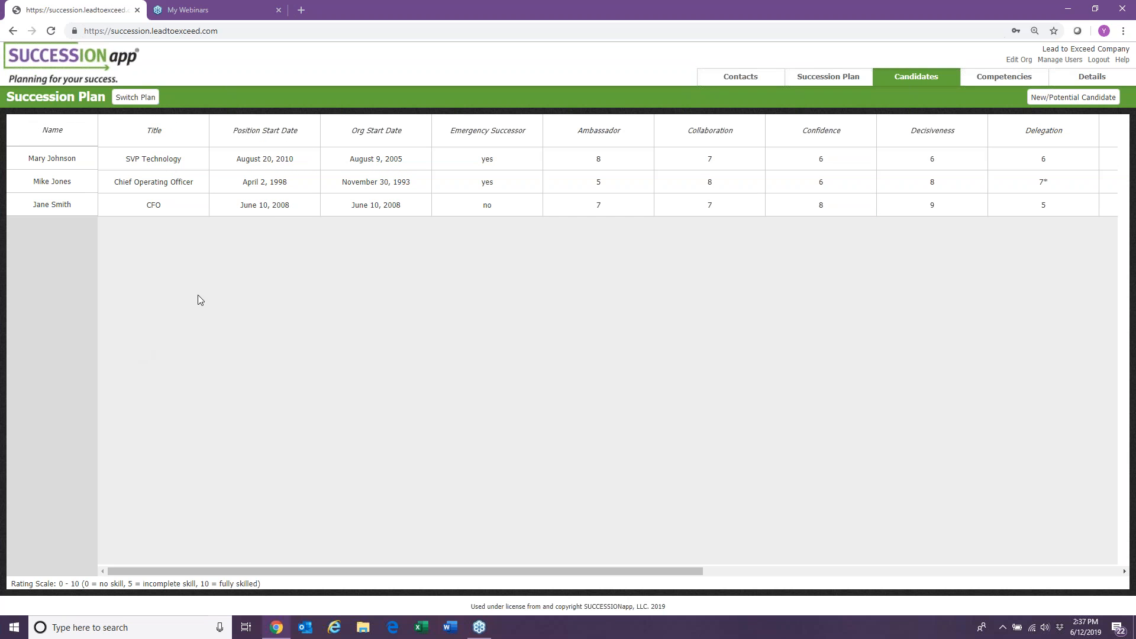
{"action": "left_click", "coordinate": [1046, 99]}
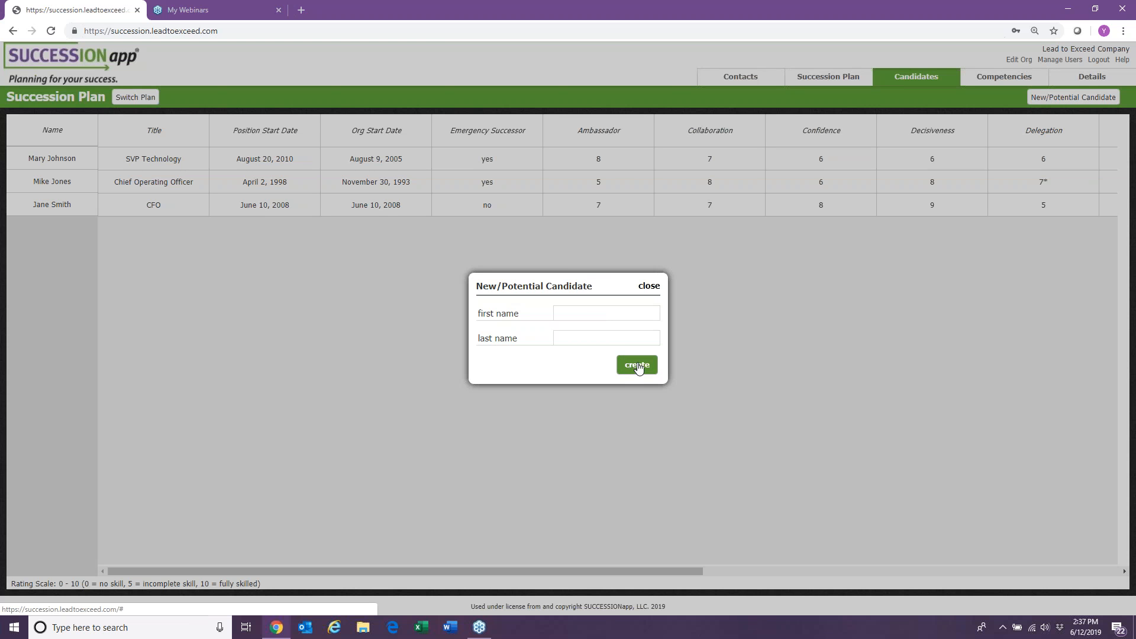
{"action": "left_click", "coordinate": [650, 287]}
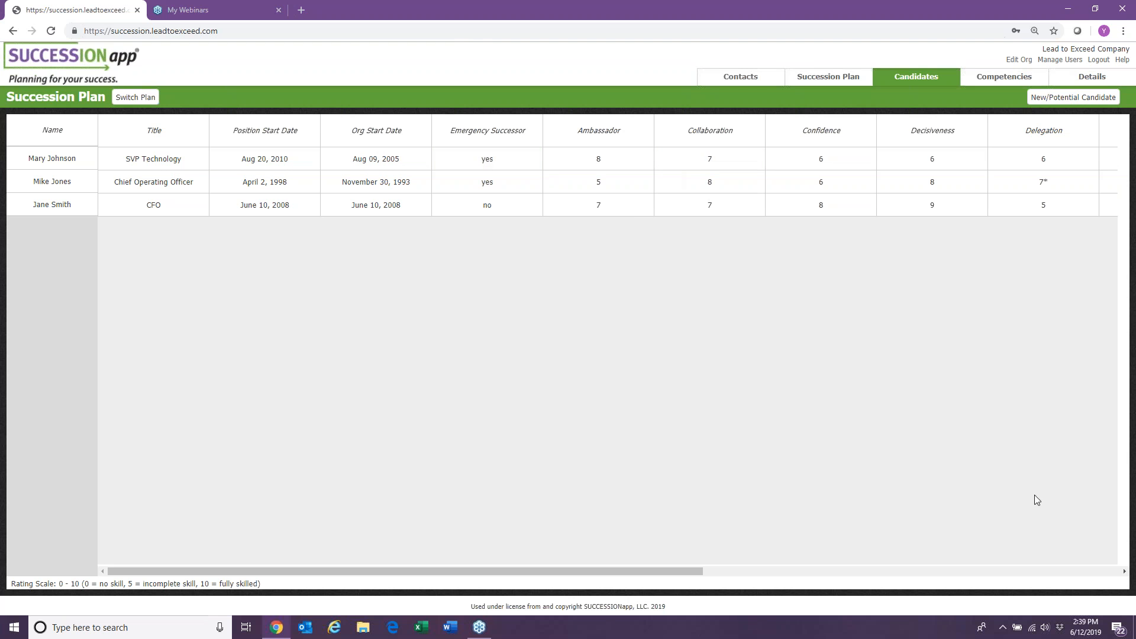
View the Ambassador competency's definition from the candidate ratings table and close it.
{"action": "left_click", "coordinate": [1124, 572]}
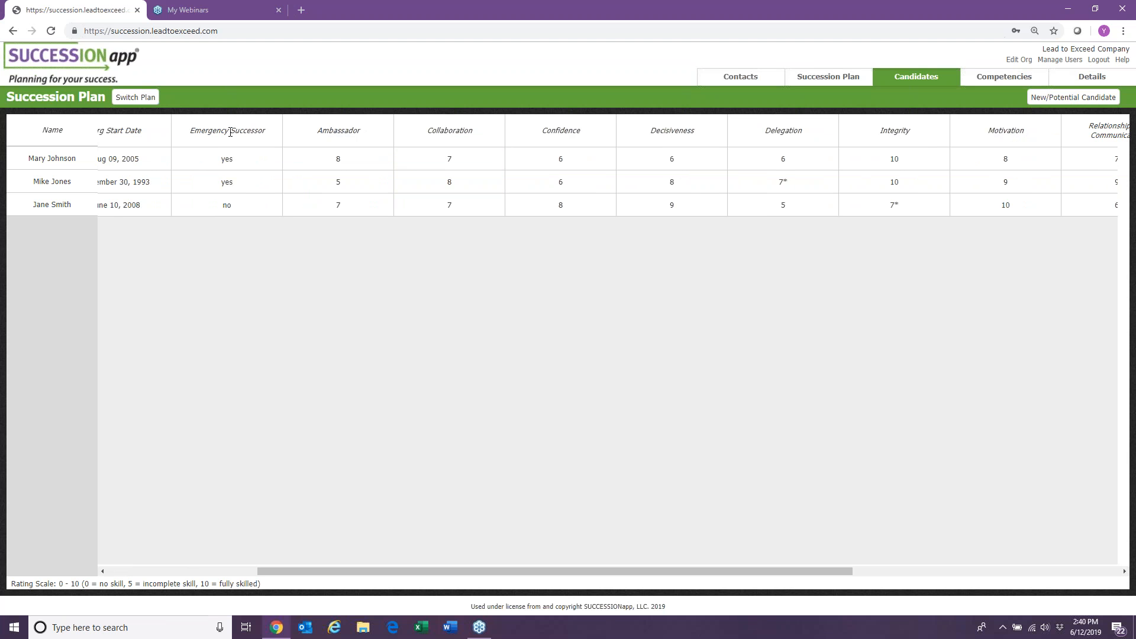
{"action": "left_click", "coordinate": [350, 137]}
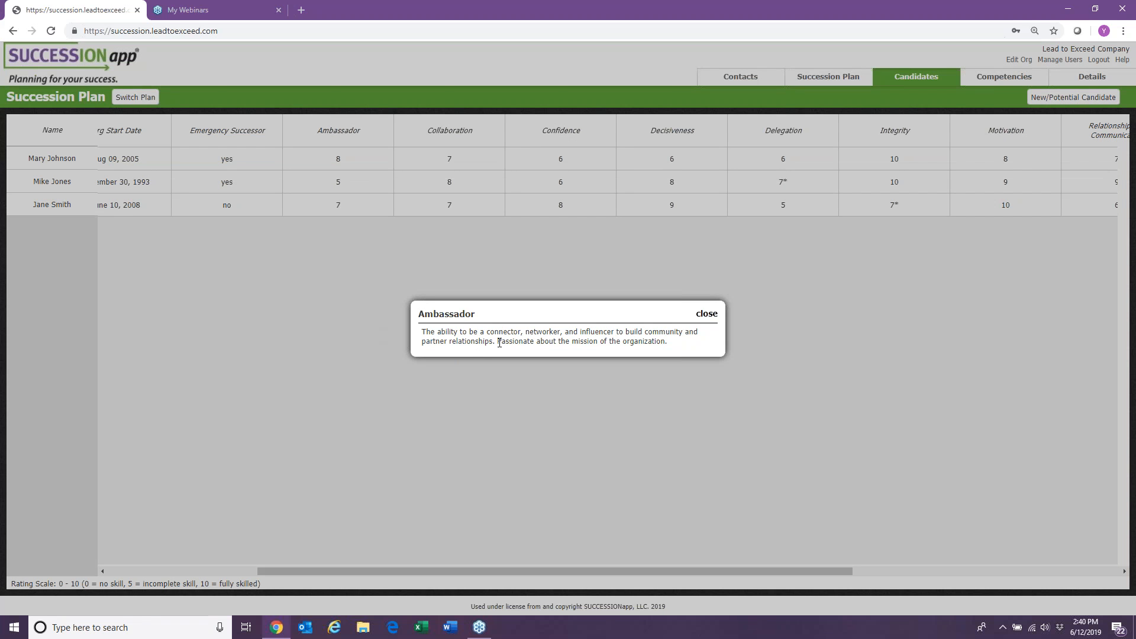
{"action": "left_click", "coordinate": [707, 314]}
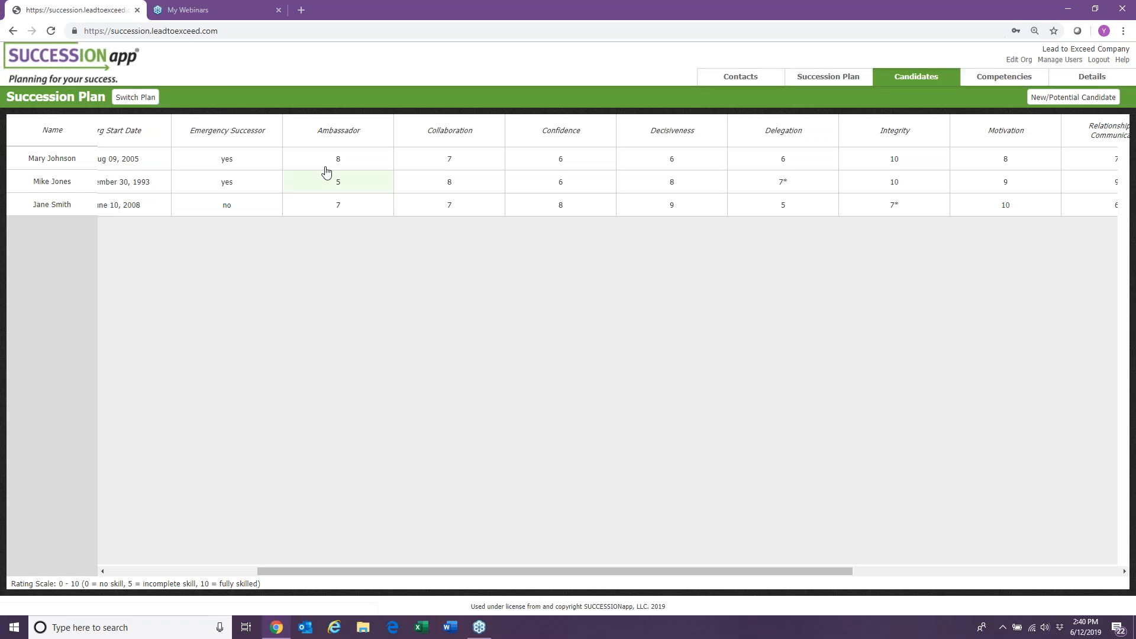
Set the first candidate's Ambassador rating to 8 and save it without a comment.
{"action": "left_click", "coordinate": [352, 168]}
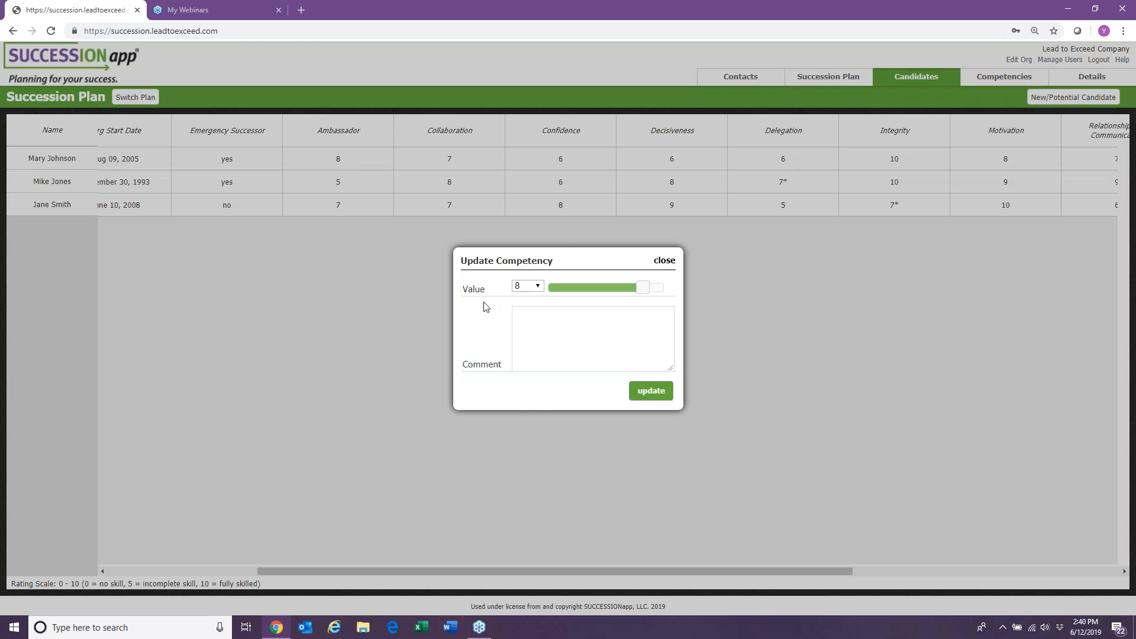
{"action": "left_click", "coordinate": [539, 289]}
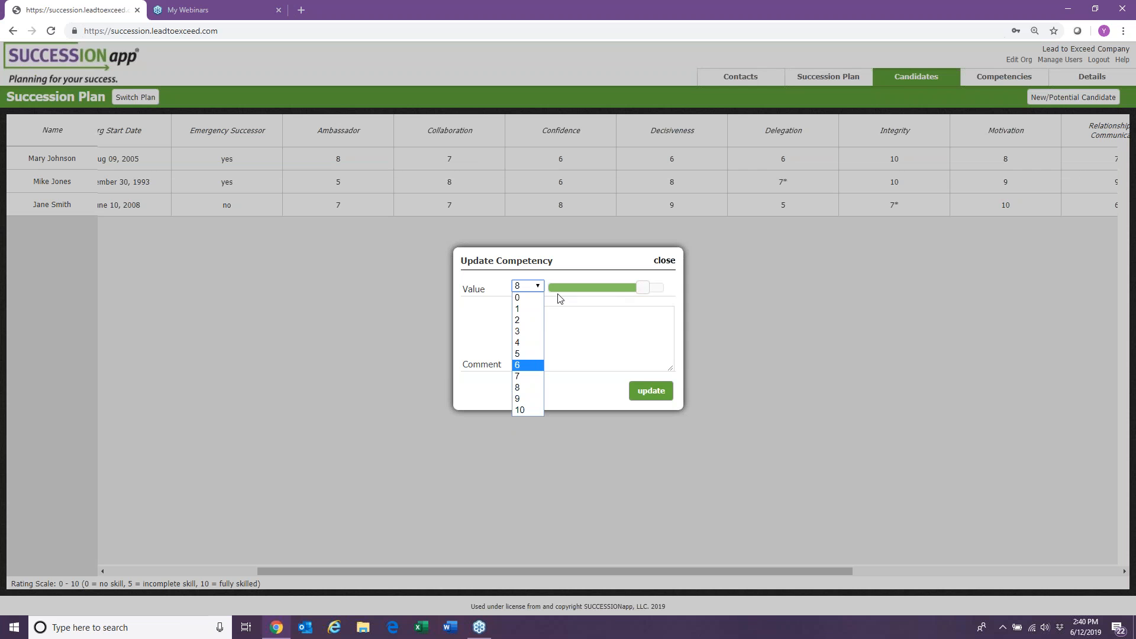
{"action": "left_click", "coordinate": [517, 387]}
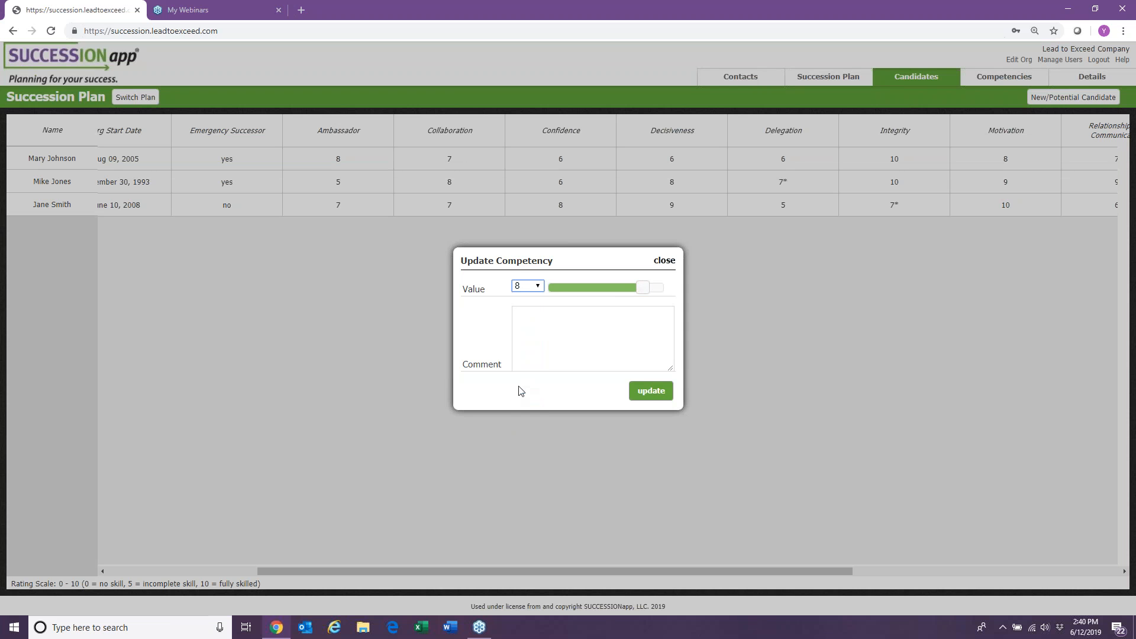
{"action": "left_click", "coordinate": [652, 393]}
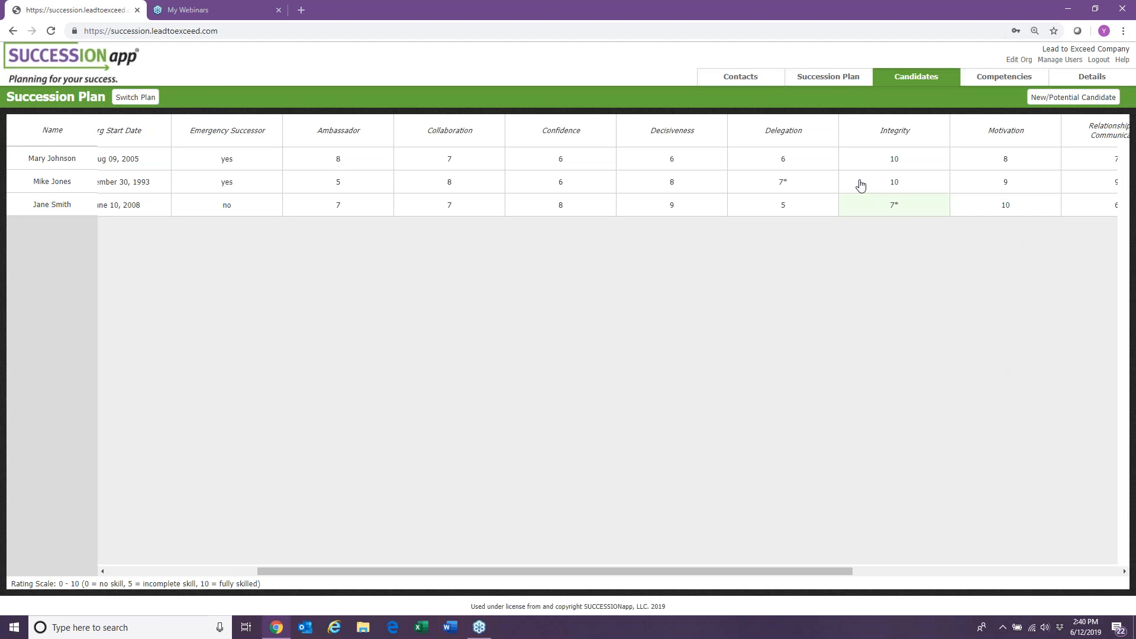
Review the succession plan's color-coded readiness matrix and the candidates' development plans with their areas needing improvement.
{"action": "left_click", "coordinate": [829, 78]}
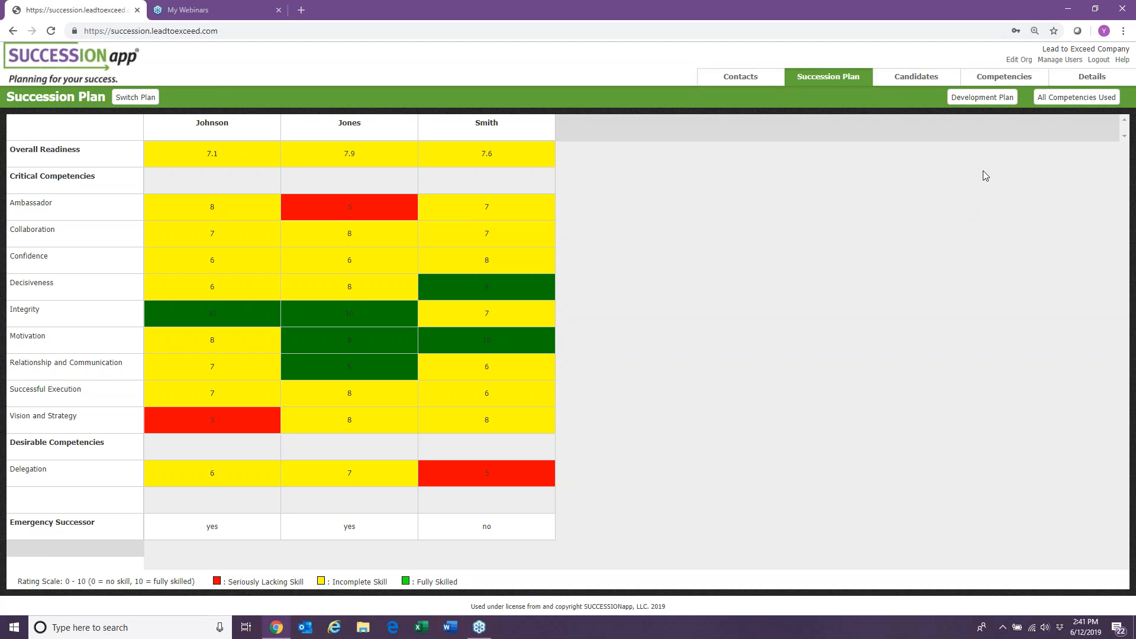
{"action": "left_click", "coordinate": [986, 98]}
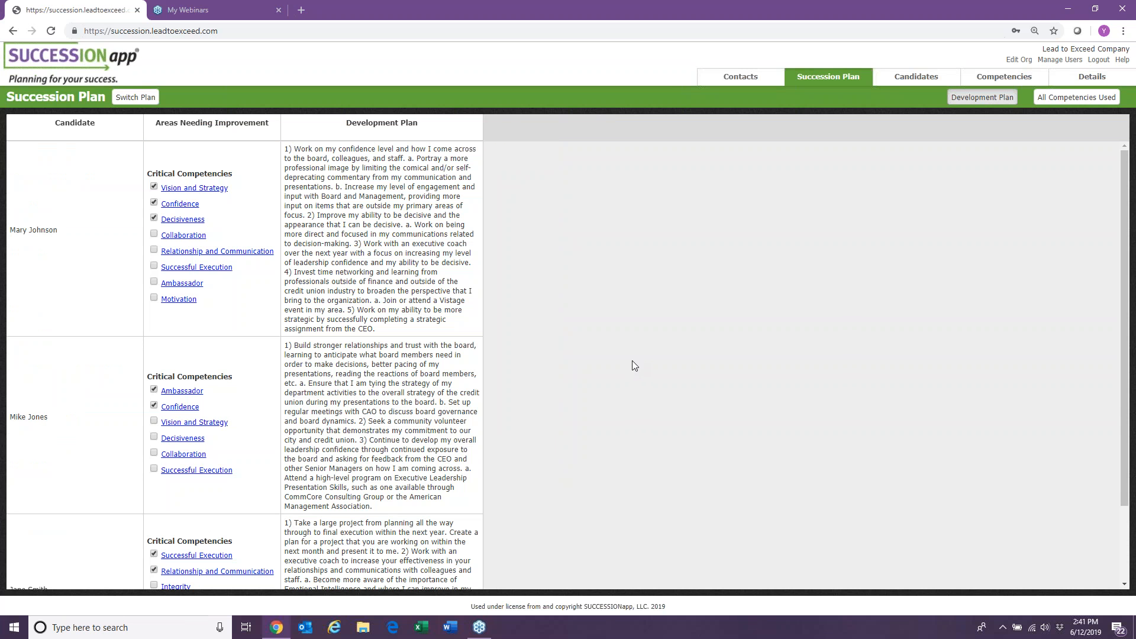
{"action": "scroll", "coordinate": [59, 246], "scroll_direction": "down", "scroll_amount": 3}
{"action": "scroll", "coordinate": [74, 246], "scroll_direction": "up", "scroll_amount": 3}
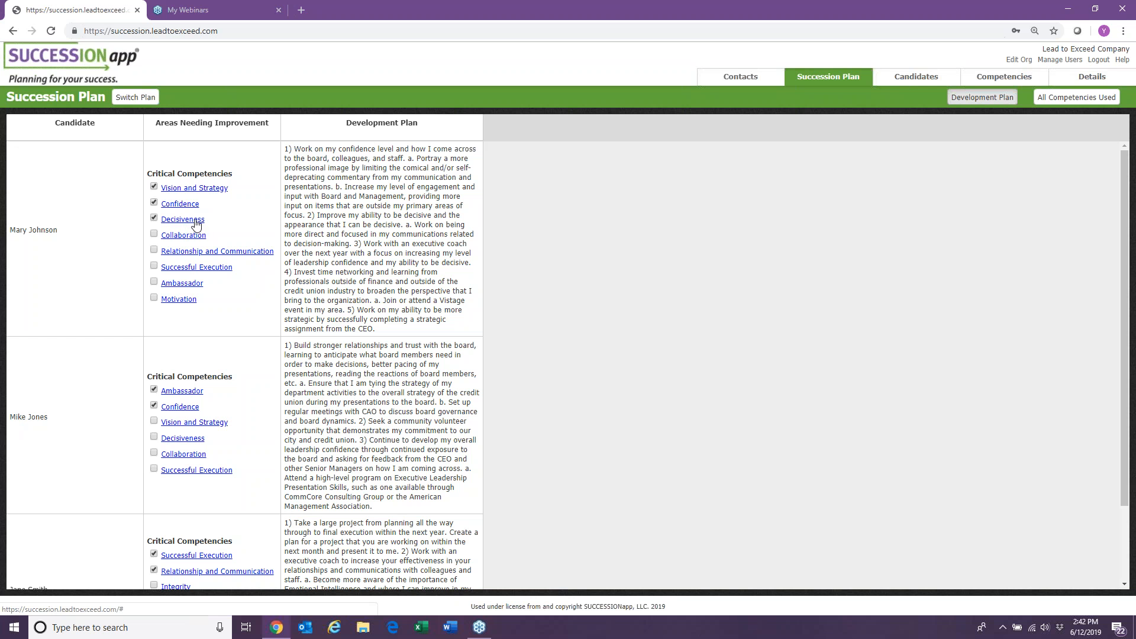
Open the first candidate's development plan text for editing, read it through to the end, and close it without updating.
{"action": "left_click", "coordinate": [477, 337]}
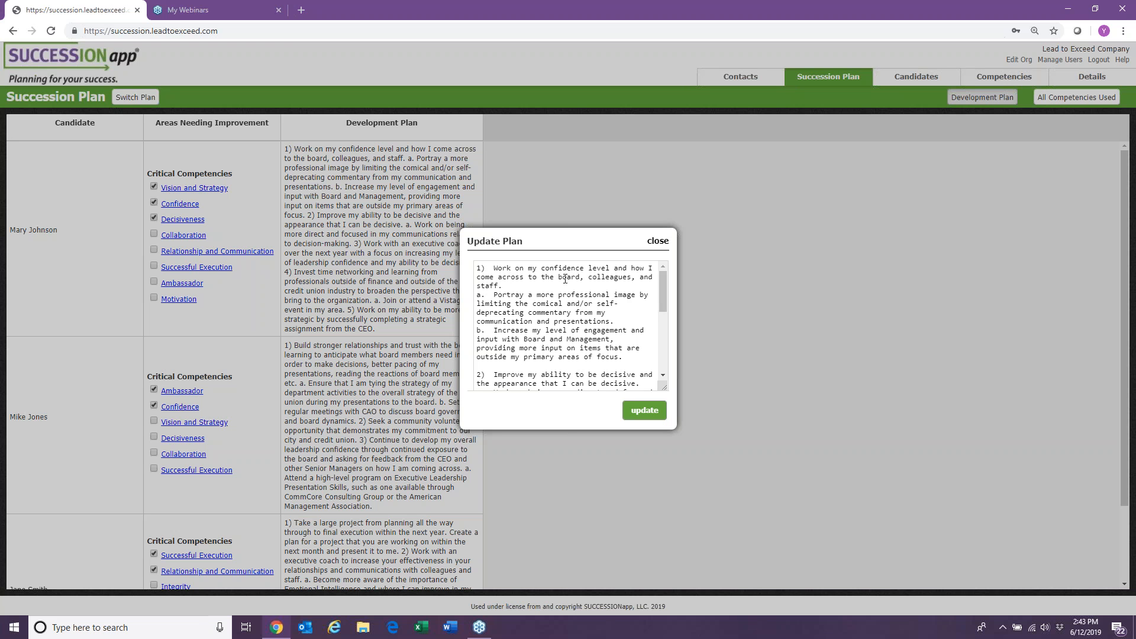
{"action": "mouse_move", "coordinate": [665, 287]}
{"action": "left_mouse_down"}
{"action": "mouse_move", "coordinate": [663, 353]}
{"action": "mouse_move", "coordinate": [664, 288]}
{"action": "left_mouse_up"}
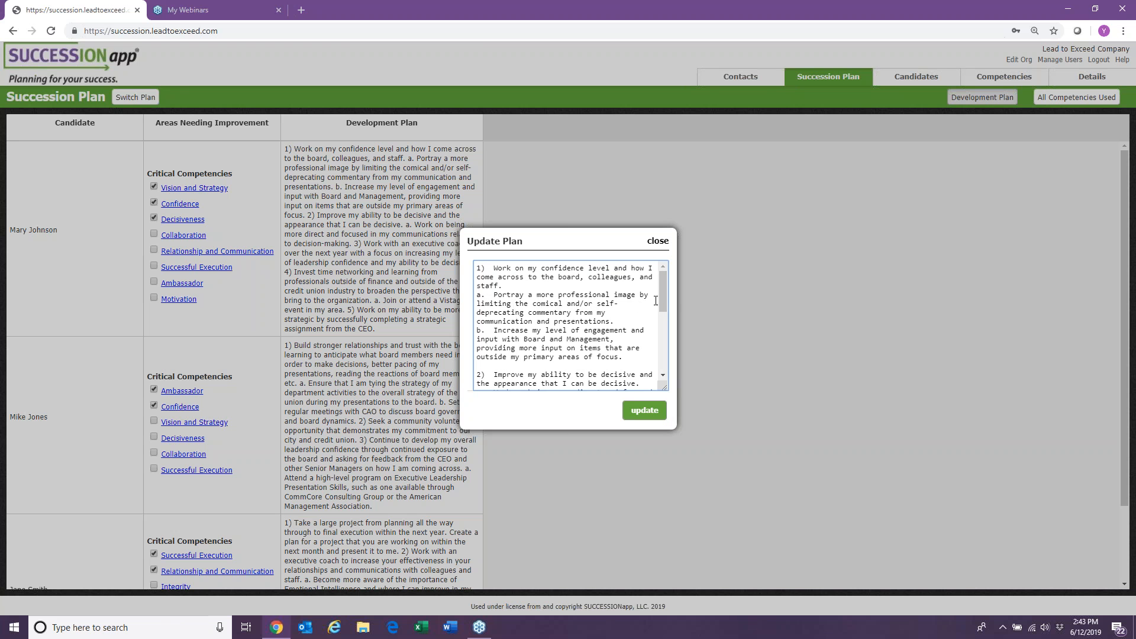
{"action": "left_click_drag", "start_coordinate": [663, 297], "coordinate": [664, 328]}
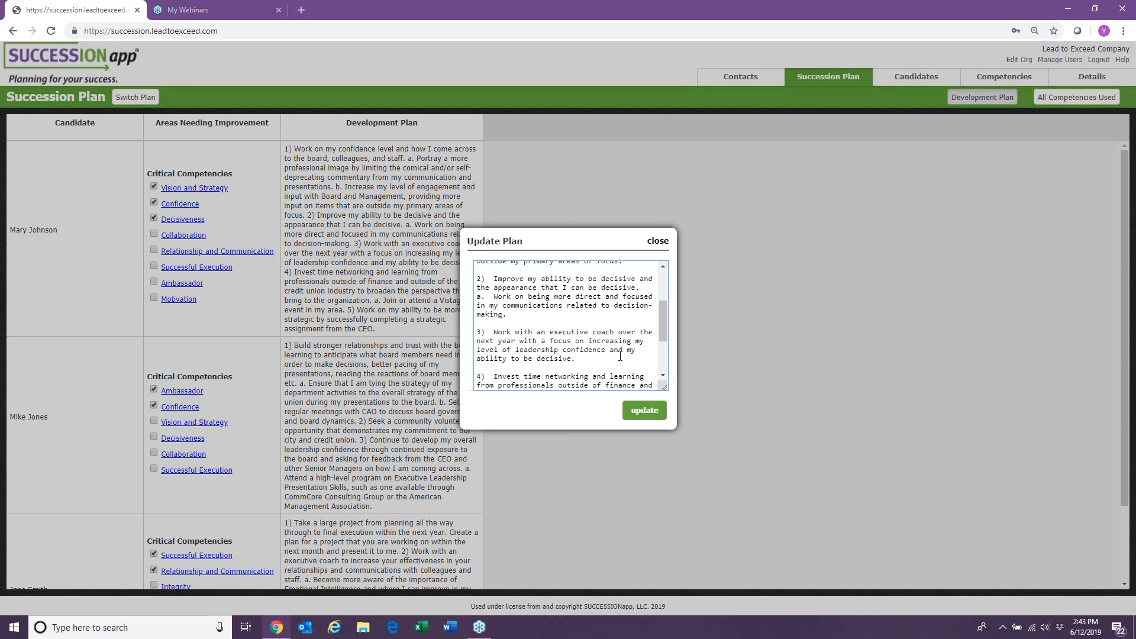
{"action": "left_click_drag", "start_coordinate": [664, 336], "coordinate": [663, 368]}
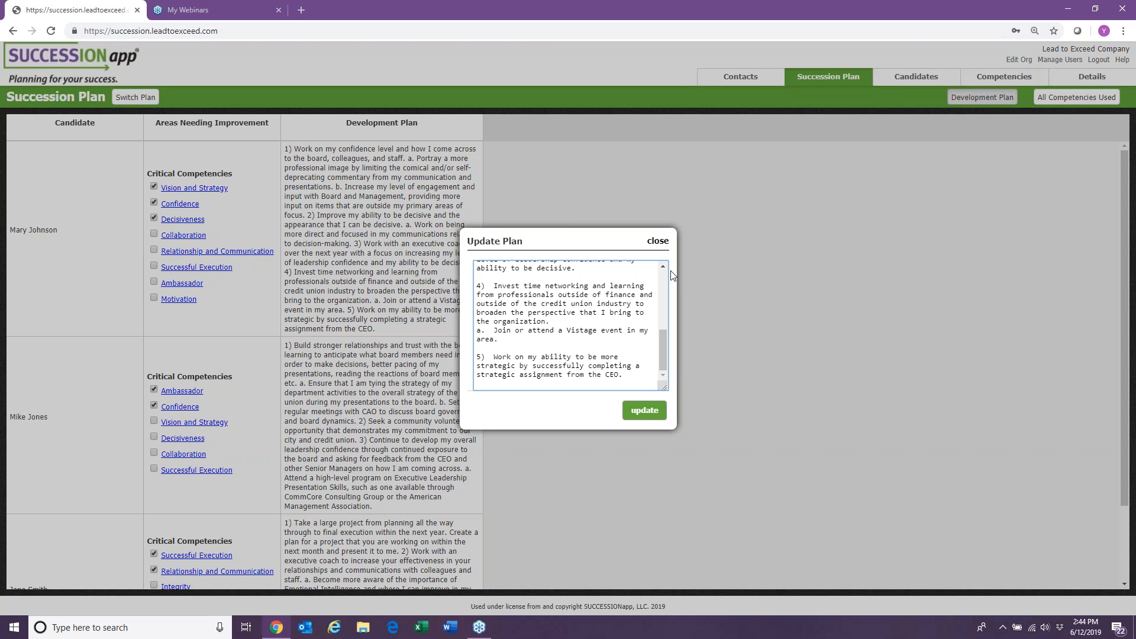
{"action": "left_click", "coordinate": [658, 241]}
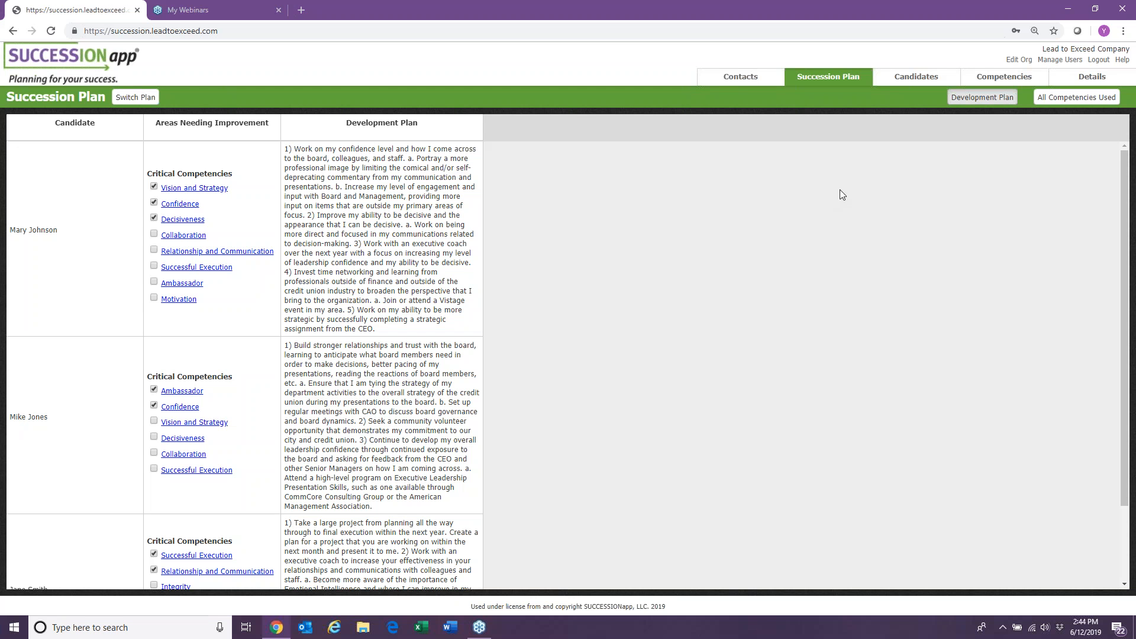
Review the succession plan's list of contacts and its list of search firm contacts.
{"action": "left_click", "coordinate": [741, 81]}
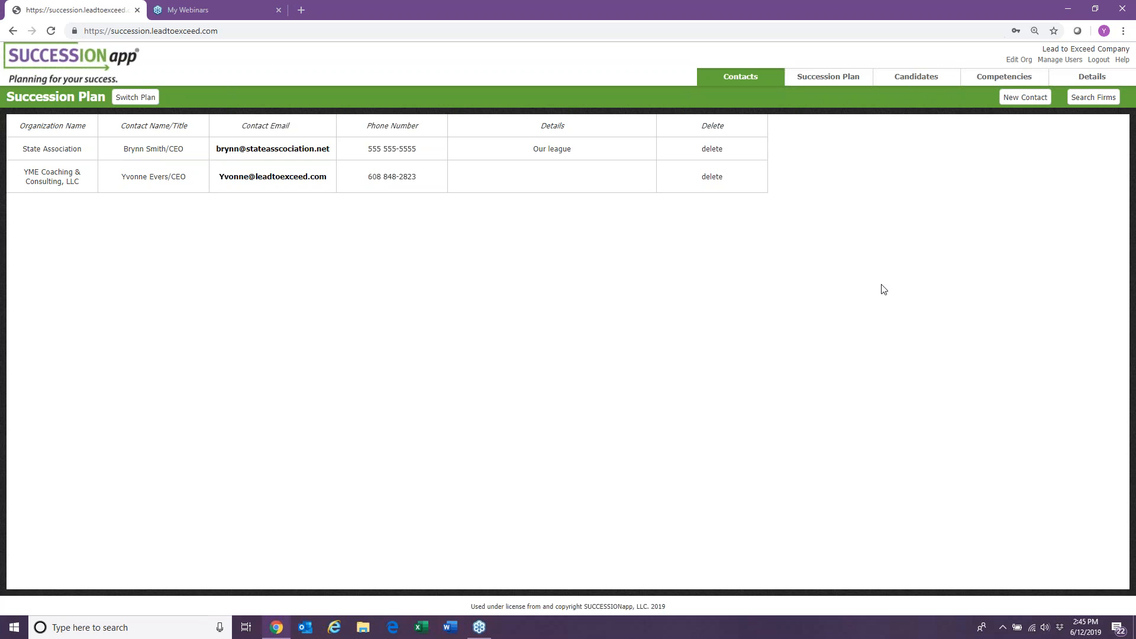
{"action": "left_click", "coordinate": [1093, 99]}
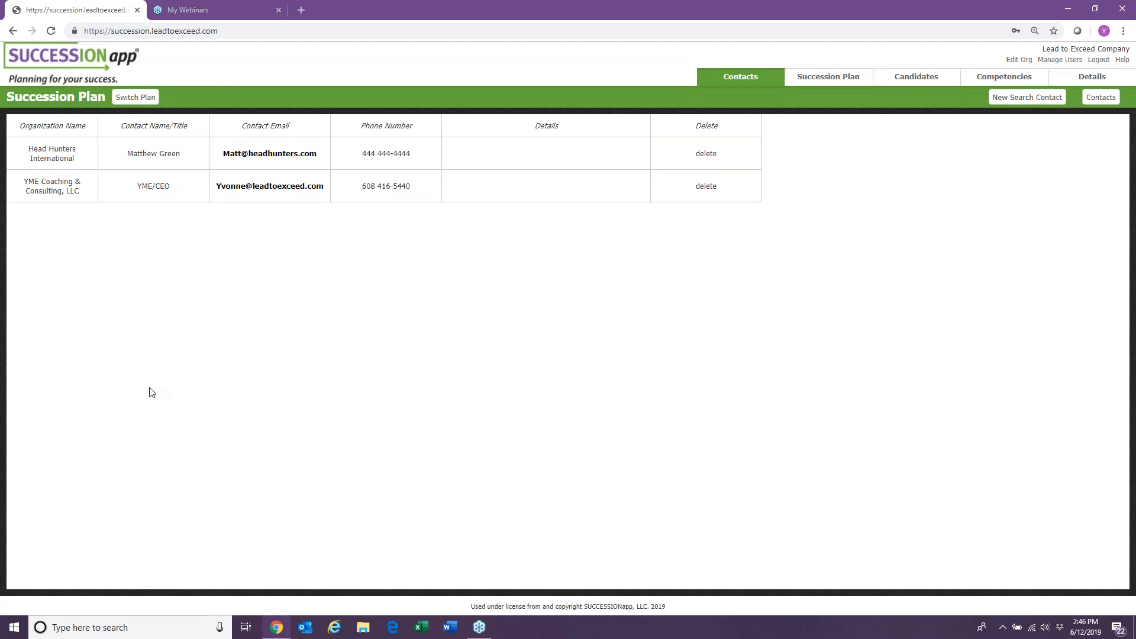
Create the Full Report from the succession plan's details and maximize the report window.
{"action": "left_click", "coordinate": [1071, 81]}
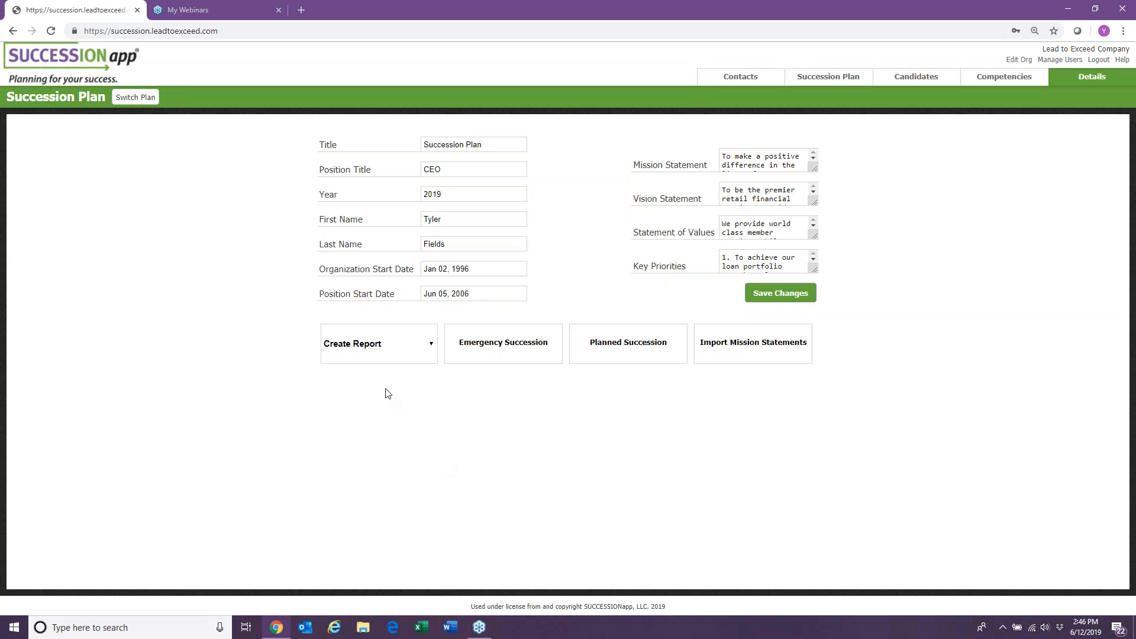
{"action": "left_click", "coordinate": [432, 347]}
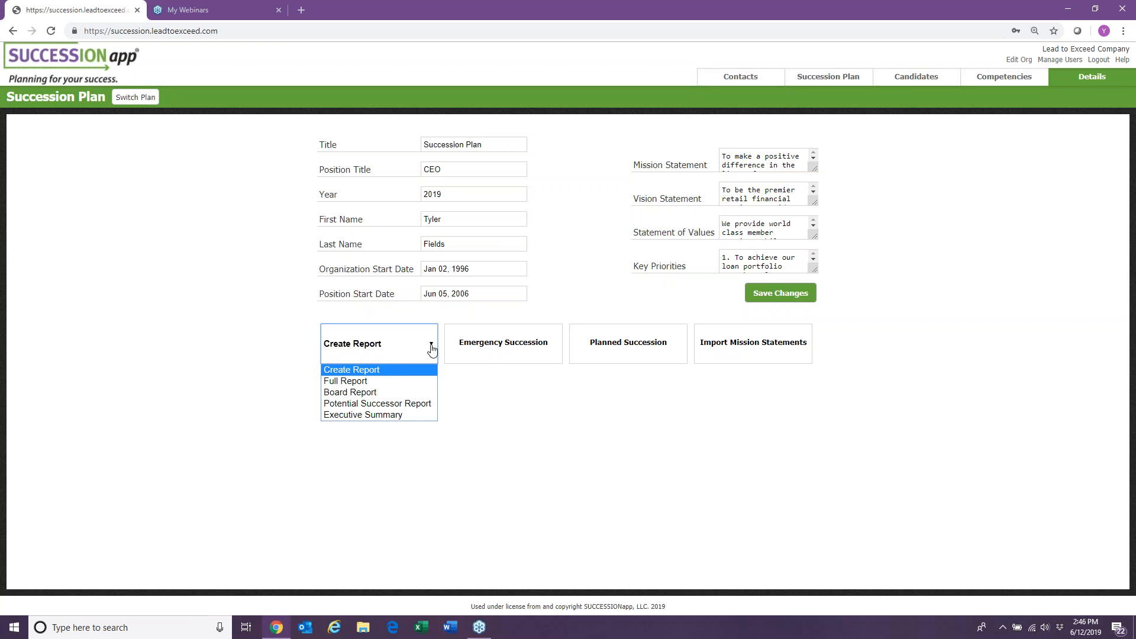
{"action": "left_click", "coordinate": [376, 384]}
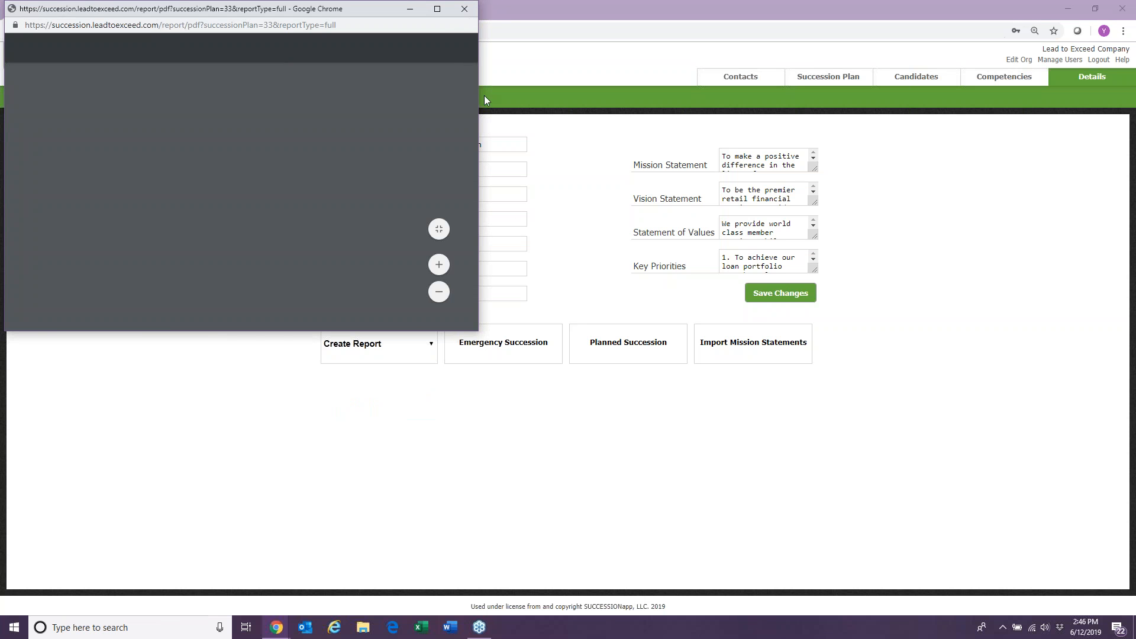
{"action": "left_click", "coordinate": [437, 9]}
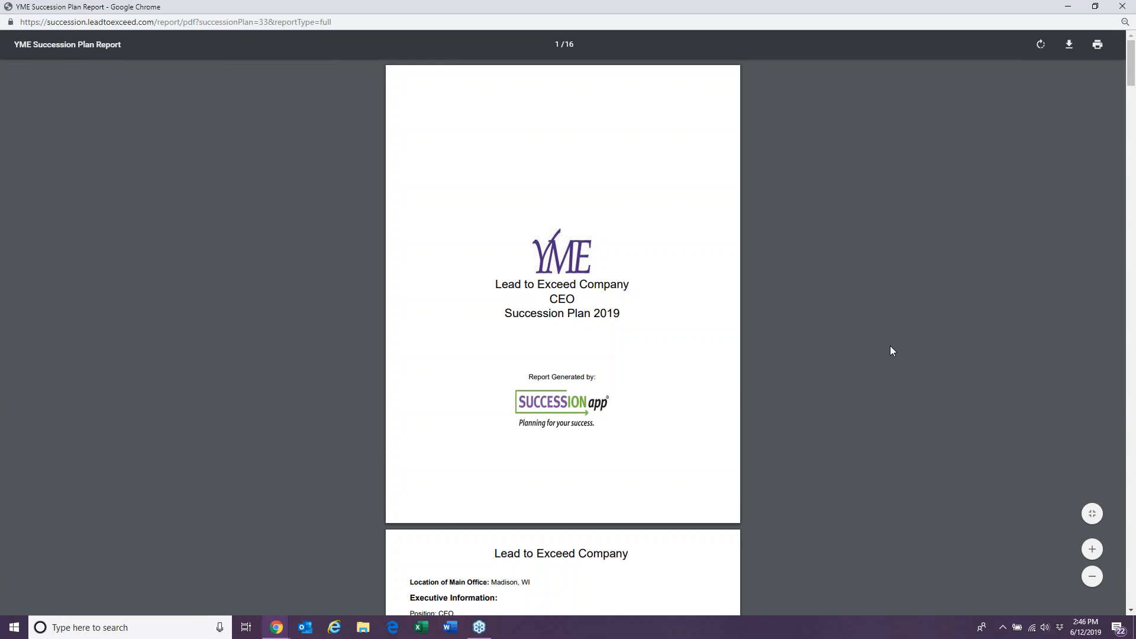
Read through the full report, from the organizational statements to the readiness table, development plans and contacts, and close it.
{"action": "scroll", "coordinate": [891, 344], "scroll_direction": "down", "scroll_amount": 4}
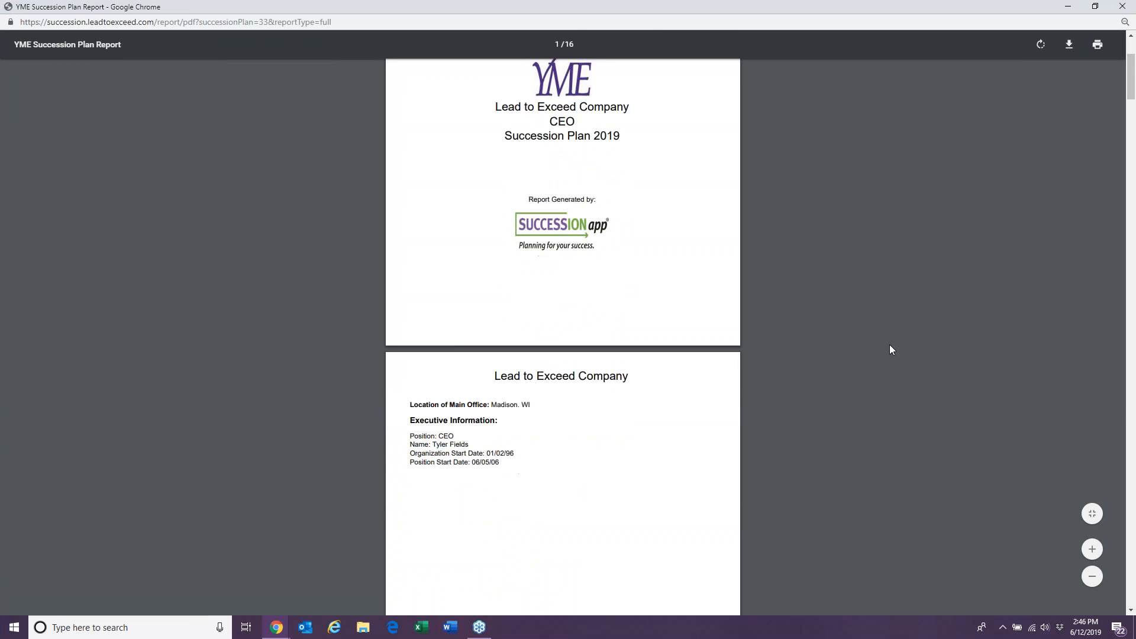
{"action": "scroll", "coordinate": [890, 345], "scroll_direction": "down", "scroll_amount": 10}
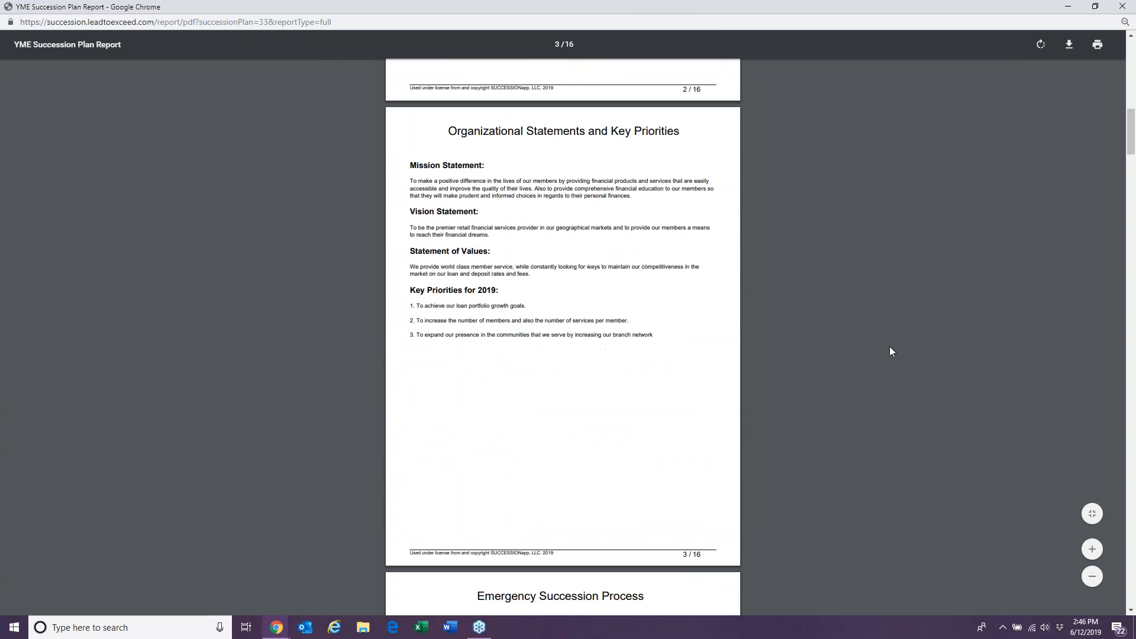
{"action": "scroll", "coordinate": [890, 347], "scroll_direction": "down", "scroll_amount": 5}
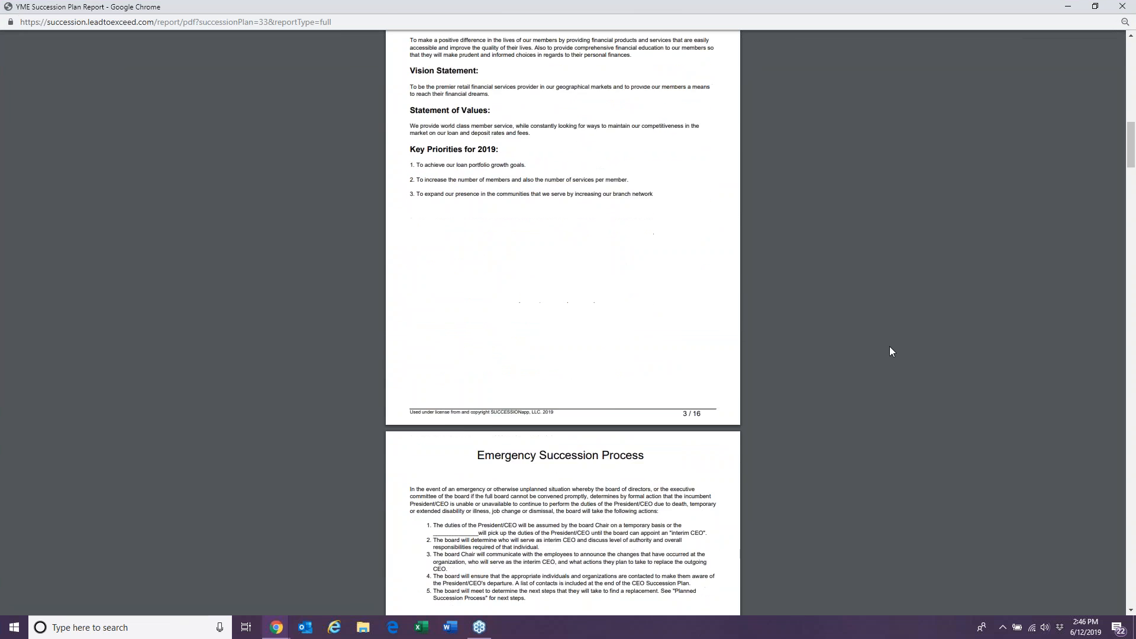
{"action": "scroll", "coordinate": [889, 346], "scroll_direction": "down", "scroll_amount": 10}
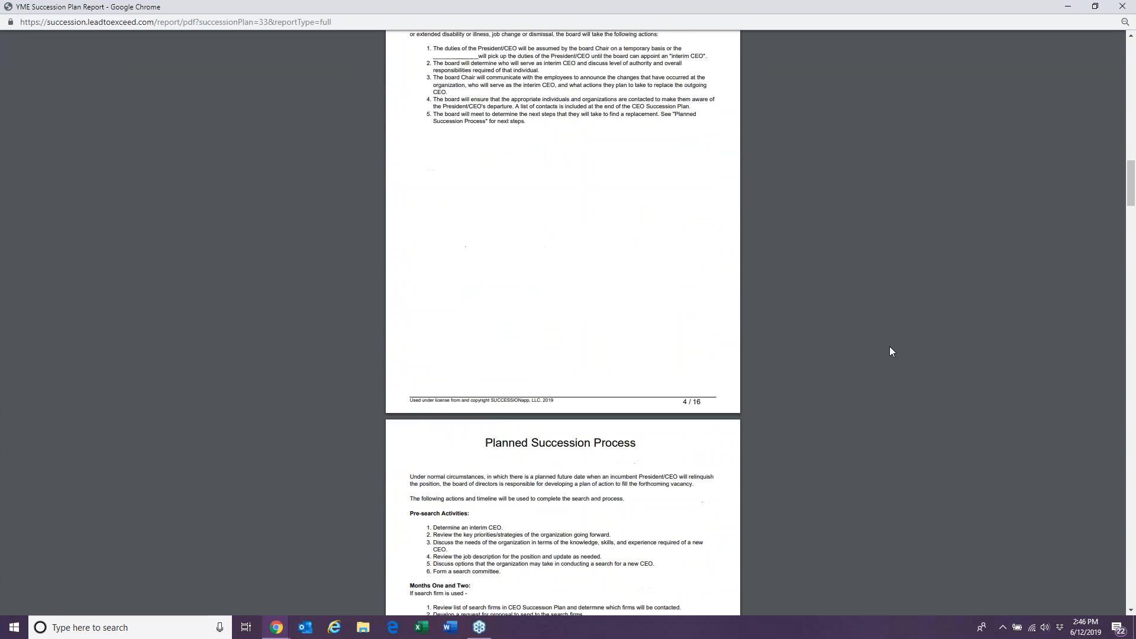
{"action": "scroll", "coordinate": [889, 351], "scroll_direction": "down", "scroll_amount": 20}
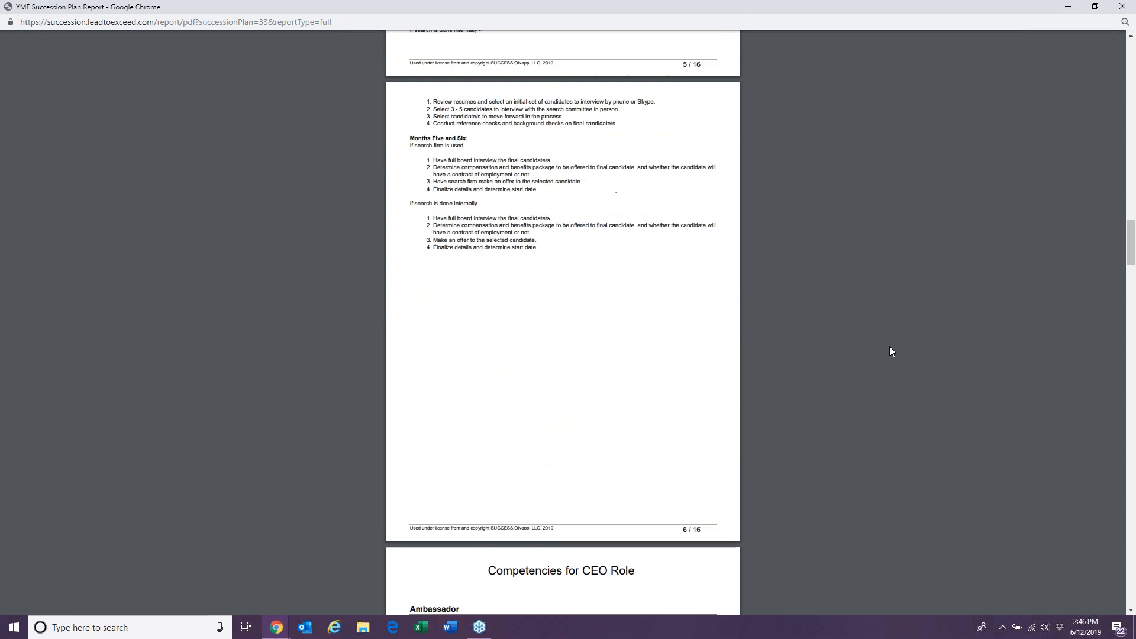
{"action": "scroll", "coordinate": [889, 347], "scroll_direction": "down", "scroll_amount": 5}
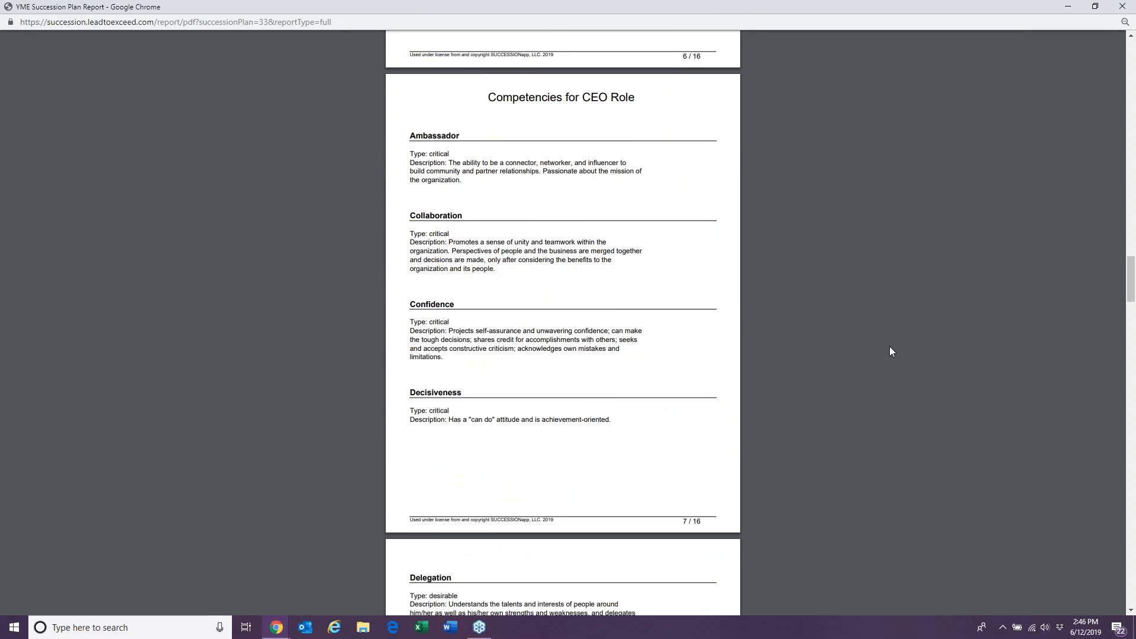
{"action": "scroll", "coordinate": [889, 352], "scroll_direction": "down", "scroll_amount": 8}
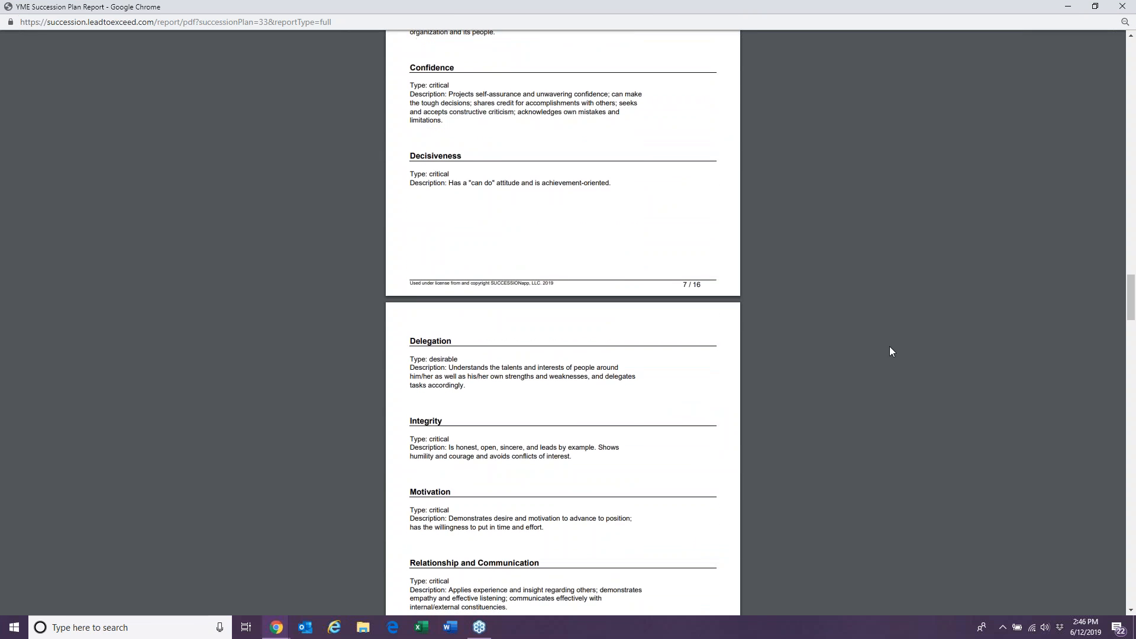
{"action": "scroll", "coordinate": [889, 352], "scroll_direction": "down", "scroll_amount": 13}
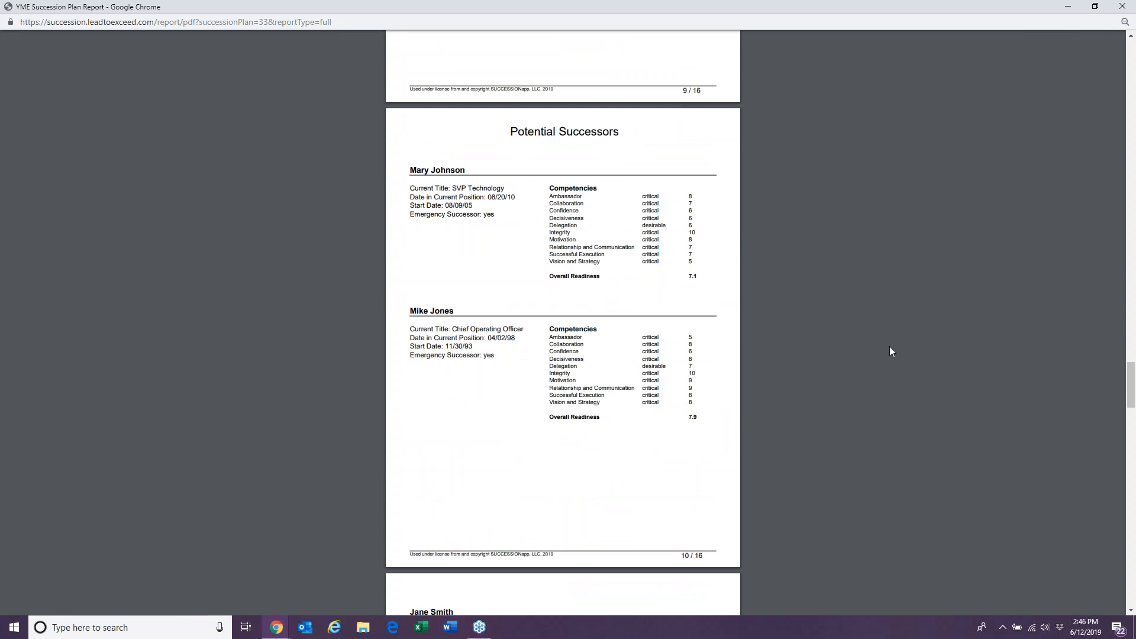
{"action": "scroll", "coordinate": [891, 351], "scroll_direction": "down", "scroll_amount": 11}
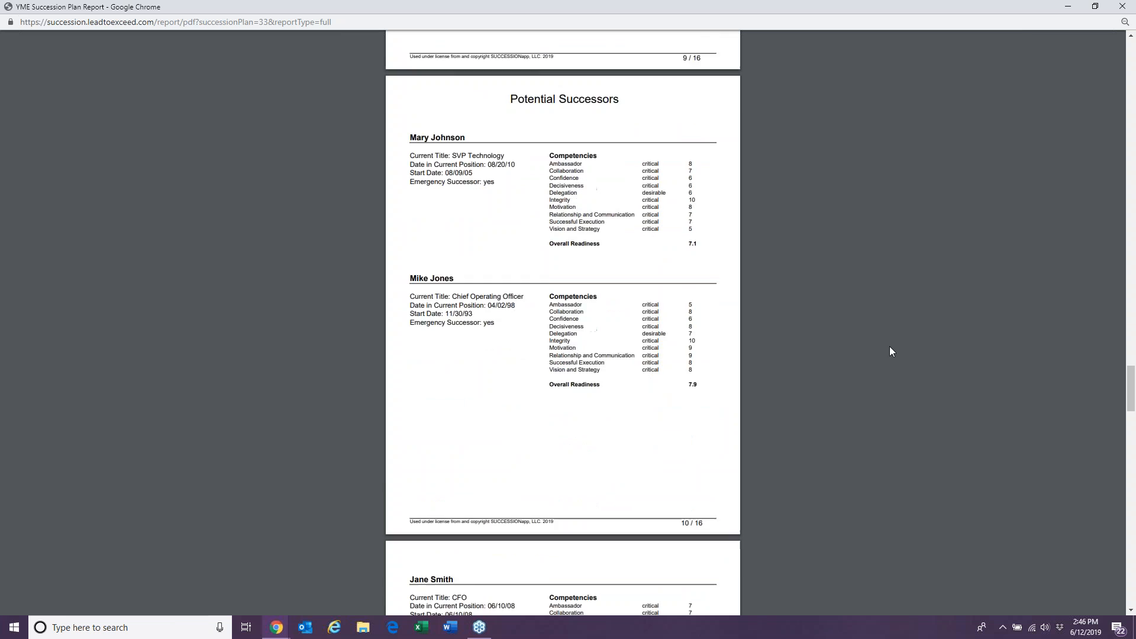
{"action": "scroll", "coordinate": [890, 348], "scroll_direction": "down", "scroll_amount": 4}
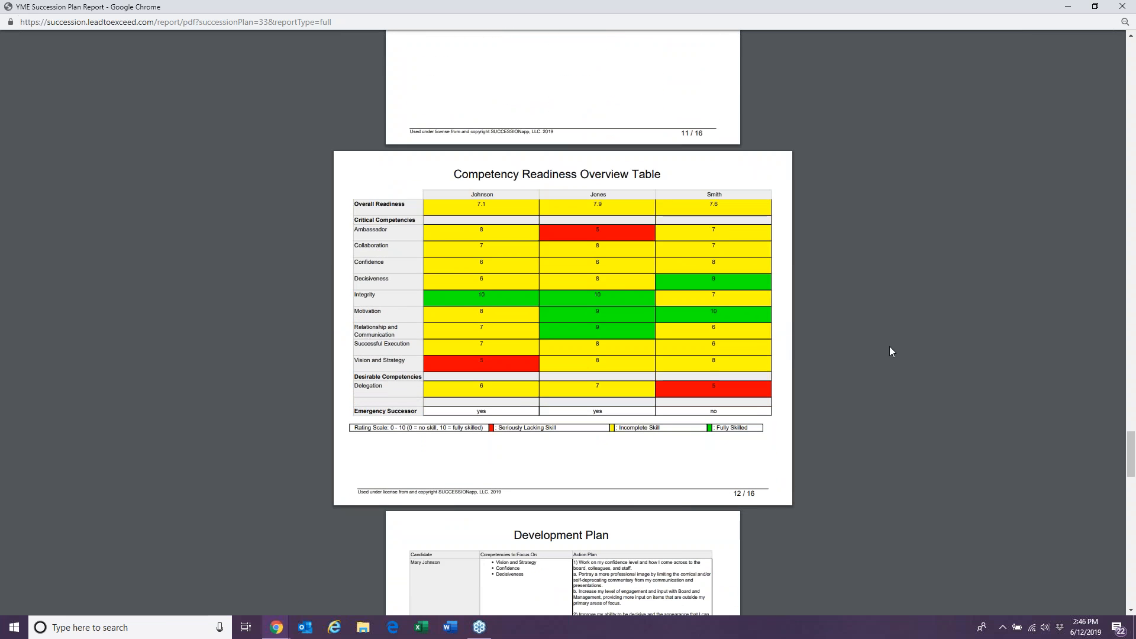
{"action": "scroll", "coordinate": [890, 352], "scroll_direction": "down", "scroll_amount": 8}
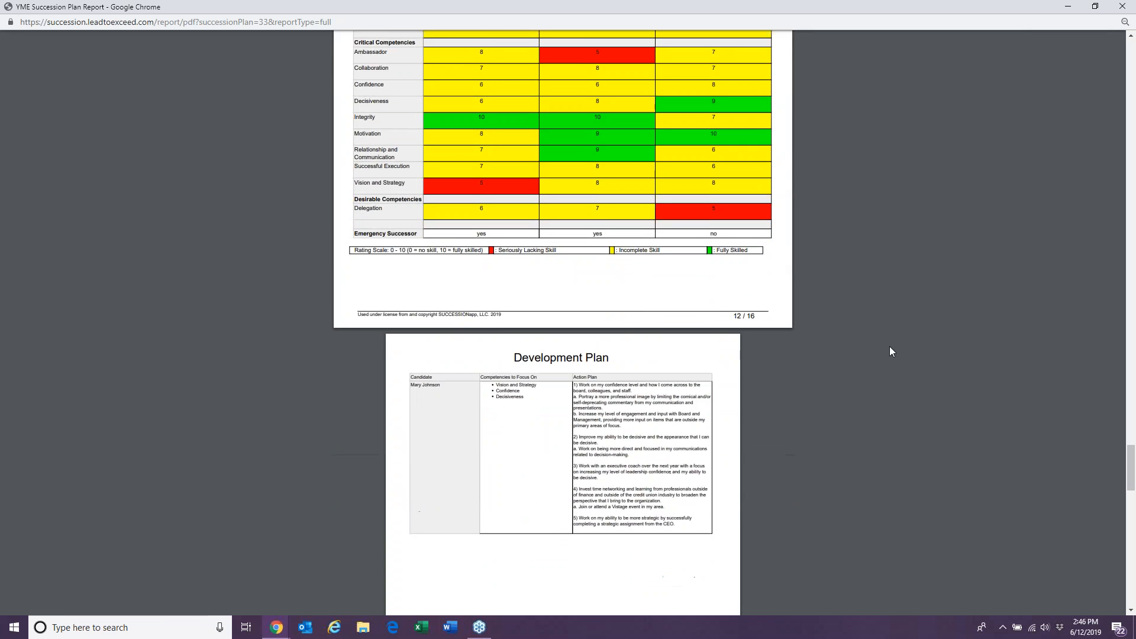
{"action": "scroll", "coordinate": [889, 351], "scroll_direction": "down", "scroll_amount": 10}
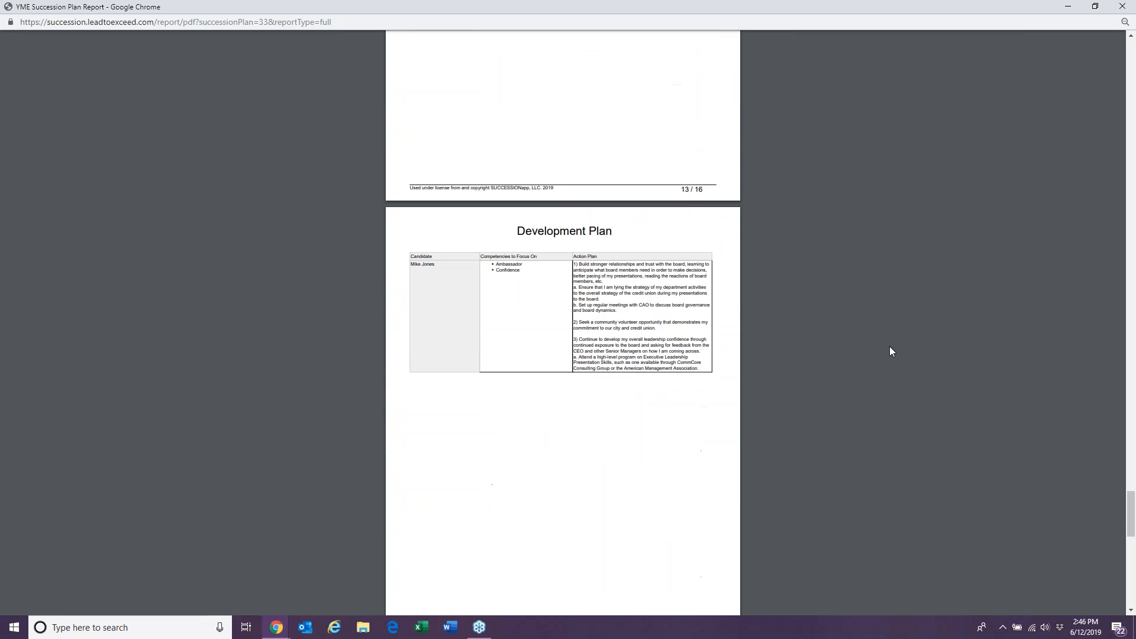
{"action": "scroll", "coordinate": [891, 351], "scroll_direction": "down", "scroll_amount": 8}
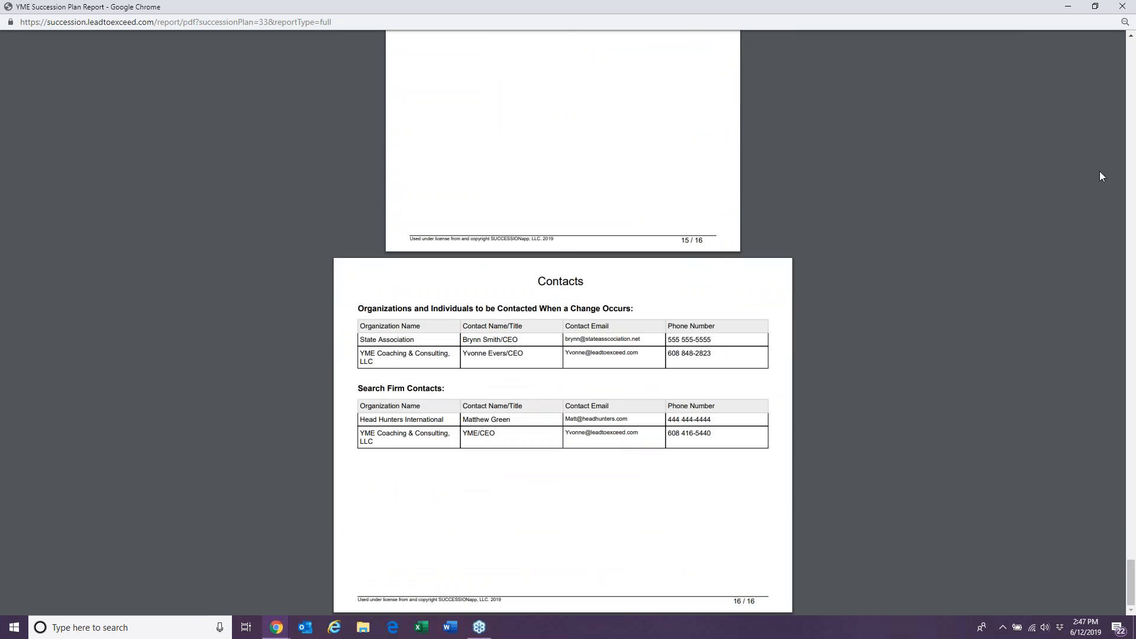
{"action": "left_click", "coordinate": [1122, 6]}
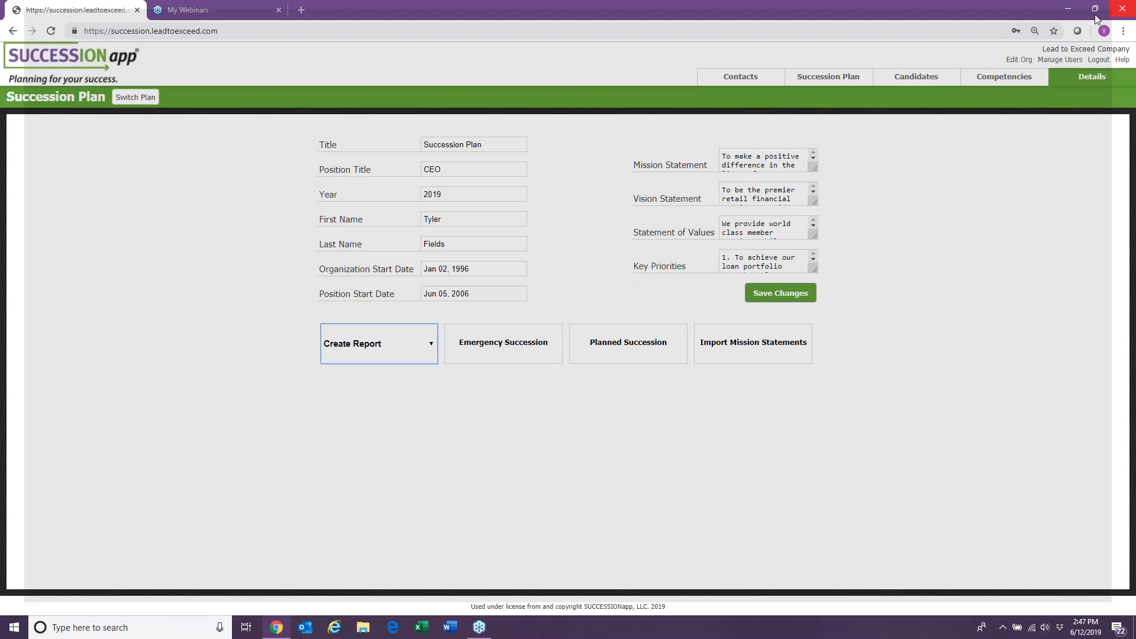
Create a Potential Successor Report for the second candidate in the list and maximize the report window.
{"action": "left_click", "coordinate": [420, 358]}
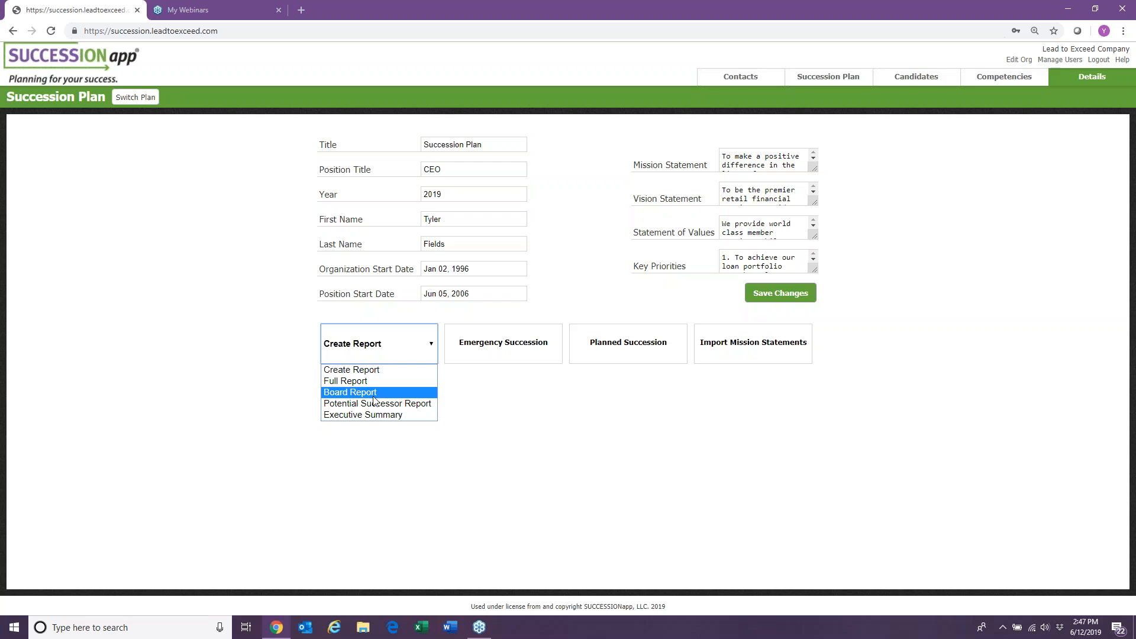
{"action": "left_click", "coordinate": [393, 403]}
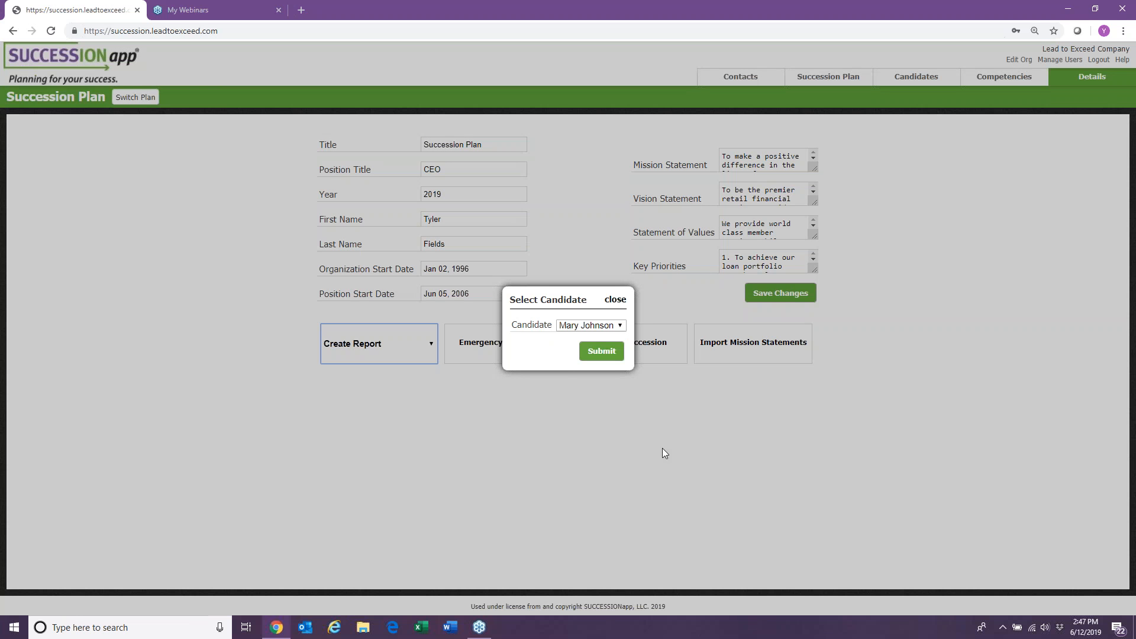
{"action": "left_click", "coordinate": [620, 326]}
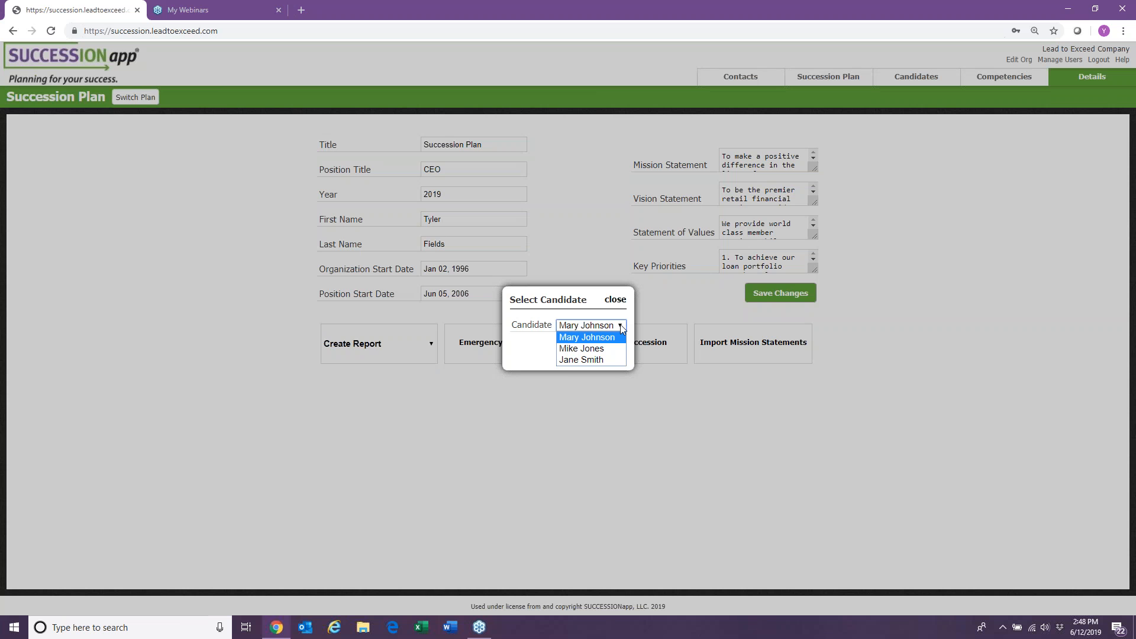
{"action": "left_click", "coordinate": [599, 349]}
{"action": "left_click", "coordinate": [601, 352]}
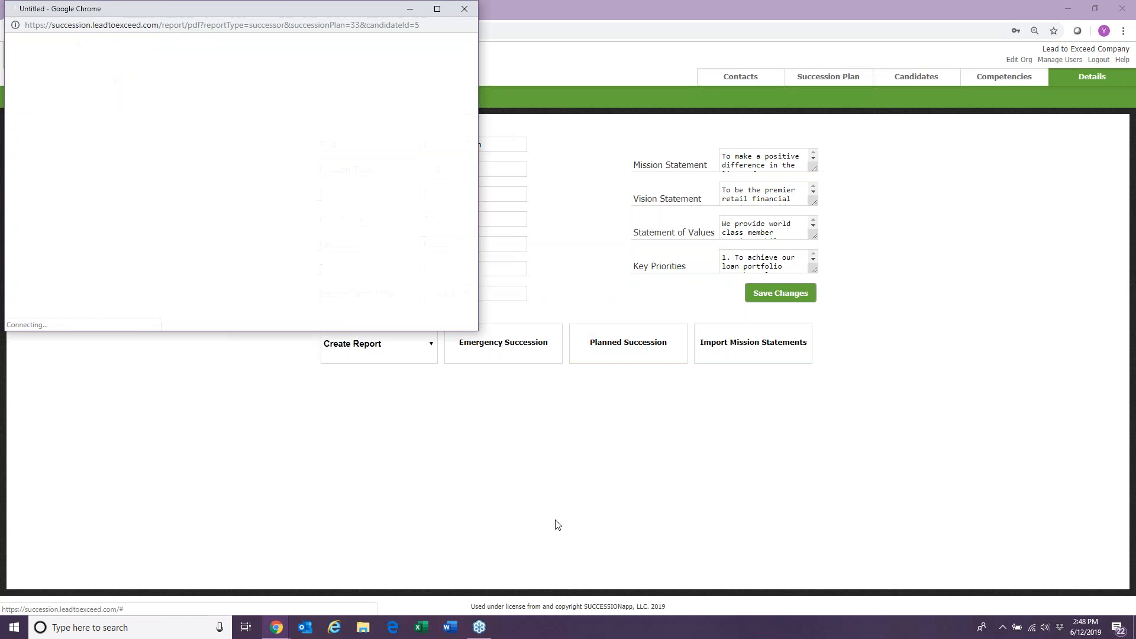
{"action": "left_click", "coordinate": [437, 9]}
Read through the potential successor report to the candidate's competency ratings and development plan, and close it.
{"action": "scroll", "coordinate": [894, 347], "scroll_direction": "down", "scroll_amount": 15}
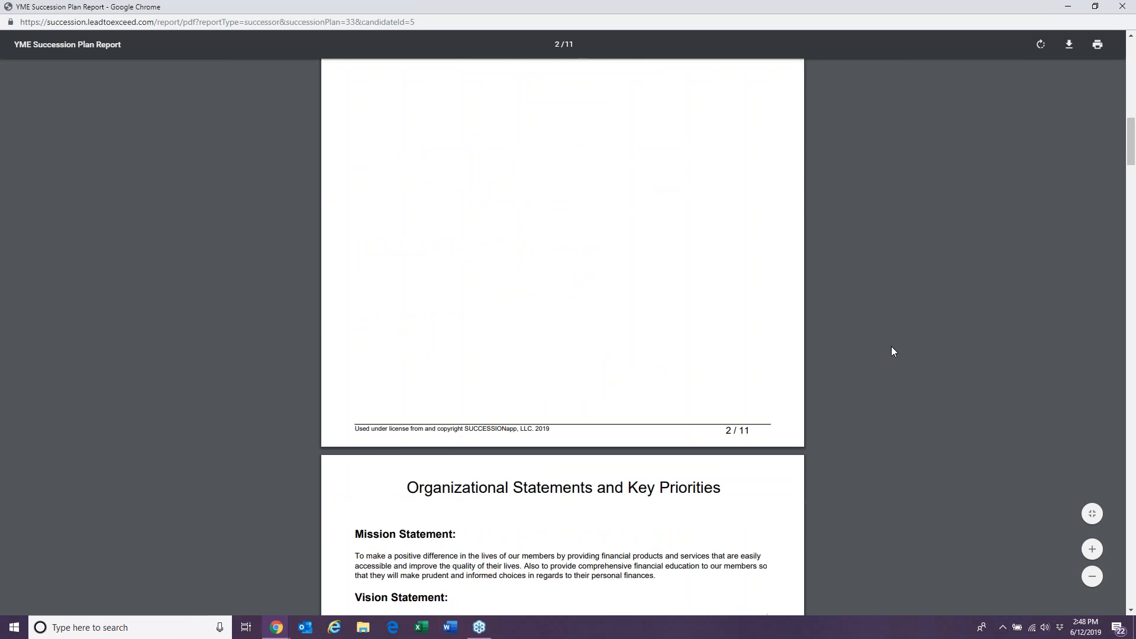
{"action": "scroll", "coordinate": [892, 347], "scroll_direction": "down", "scroll_amount": 14}
{"action": "scroll", "coordinate": [893, 351], "scroll_direction": "down", "scroll_amount": 11}
{"action": "scroll", "coordinate": [893, 352], "scroll_direction": "down", "scroll_amount": 14}
{"action": "scroll", "coordinate": [892, 352], "scroll_direction": "down", "scroll_amount": 9}
{"action": "scroll", "coordinate": [893, 351], "scroll_direction": "down", "scroll_amount": 16}
{"action": "scroll", "coordinate": [893, 352], "scroll_direction": "down", "scroll_amount": 11}
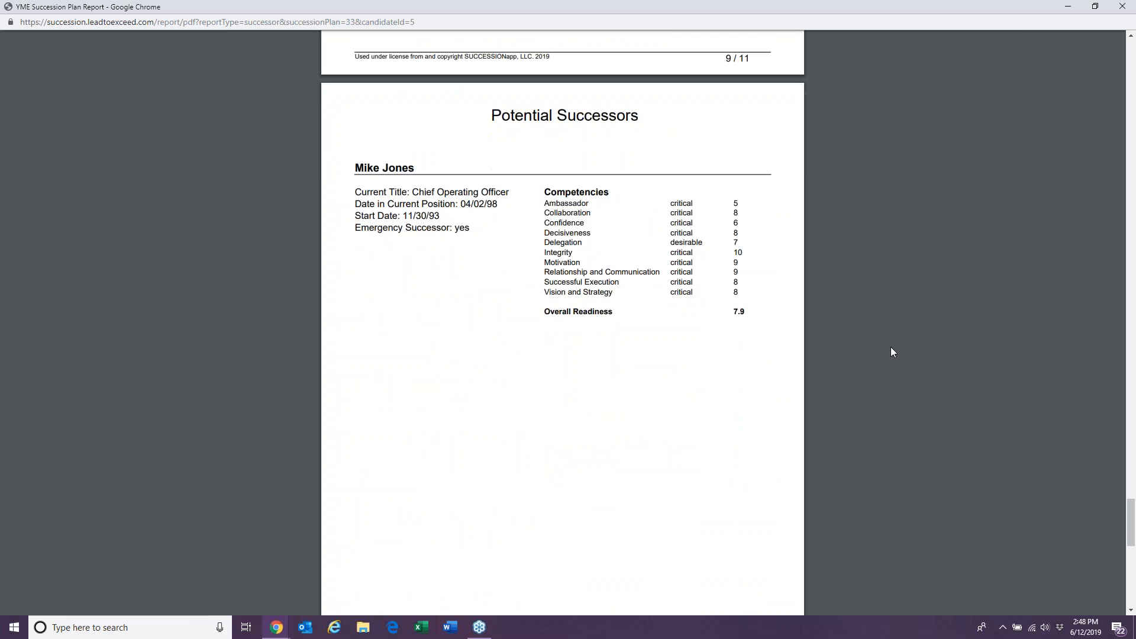
{"action": "scroll", "coordinate": [892, 352], "scroll_direction": "down", "scroll_amount": 8}
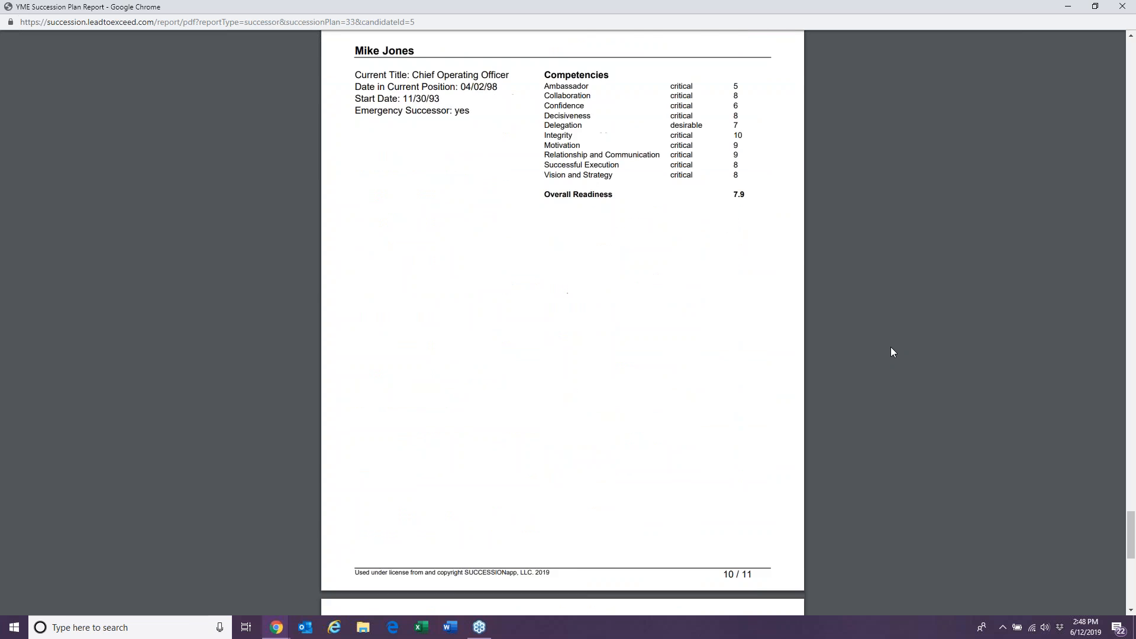
{"action": "scroll", "coordinate": [892, 352], "scroll_direction": "down", "scroll_amount": 5}
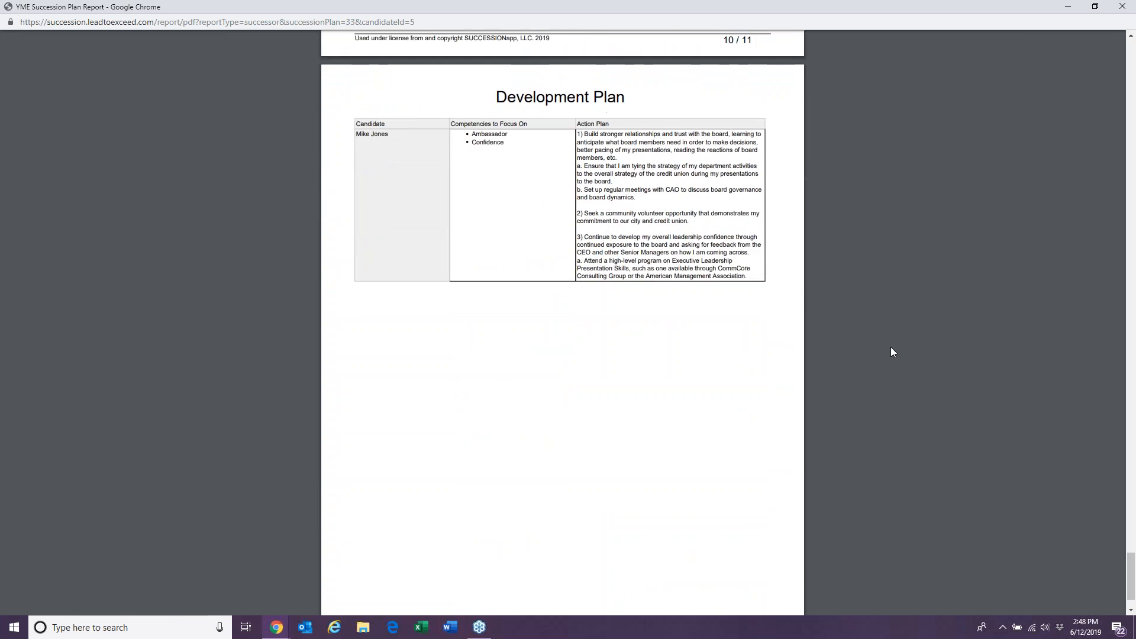
{"action": "scroll", "coordinate": [892, 352], "scroll_direction": "up", "scroll_amount": 3}
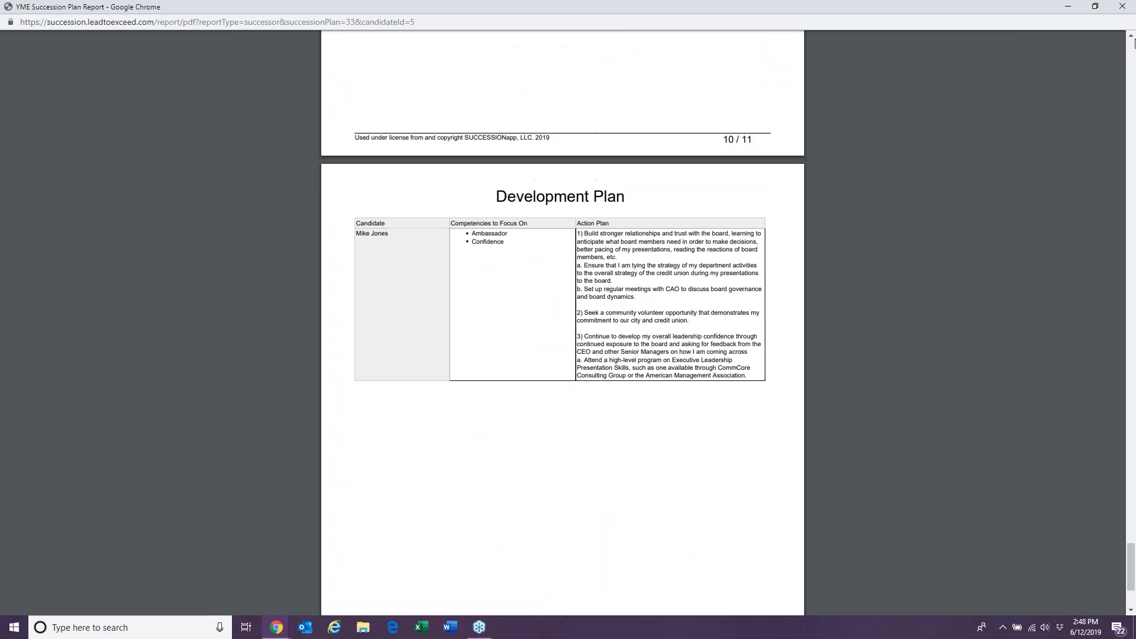
{"action": "left_click", "coordinate": [1122, 6]}
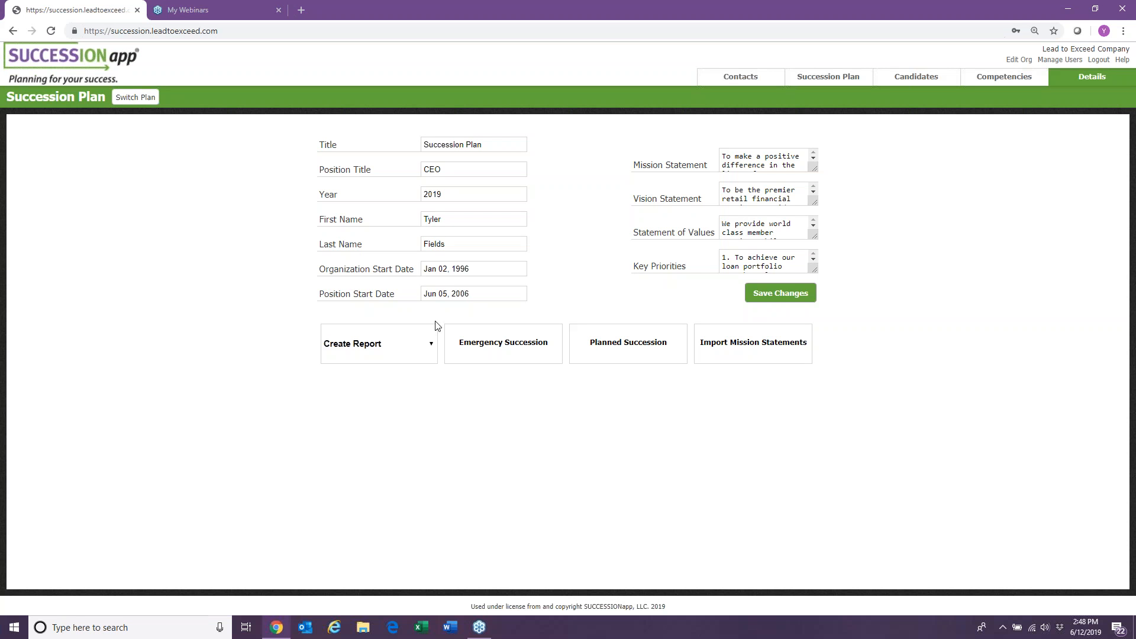
Look over the available report types and dismiss the choices without creating another report.
{"action": "left_click", "coordinate": [432, 349]}
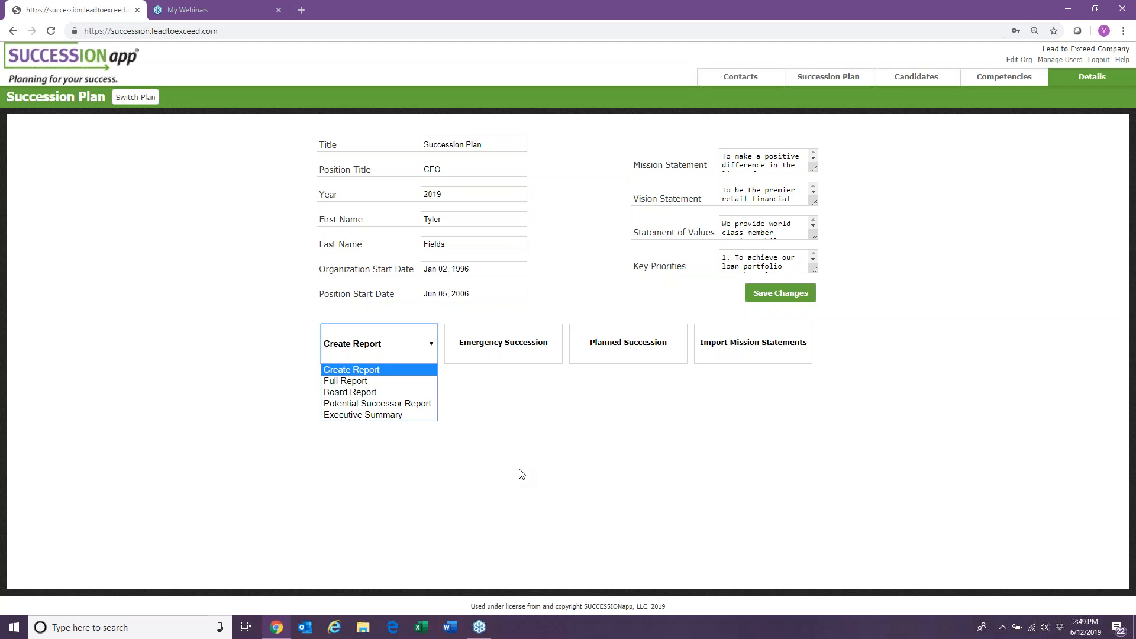
{"action": "left_click", "coordinate": [643, 496]}
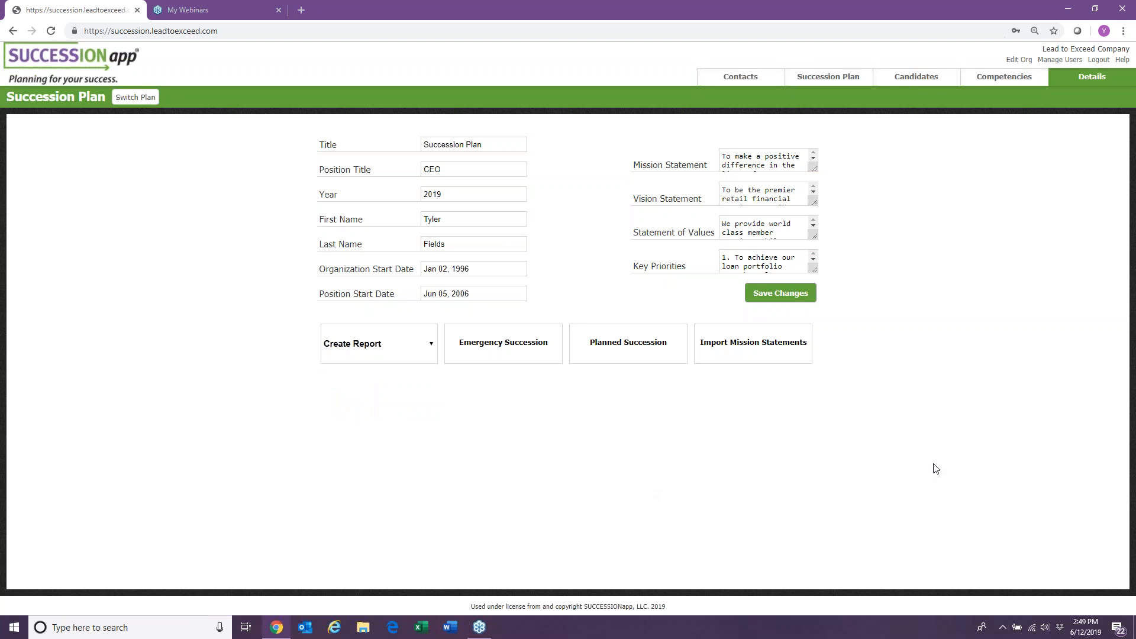